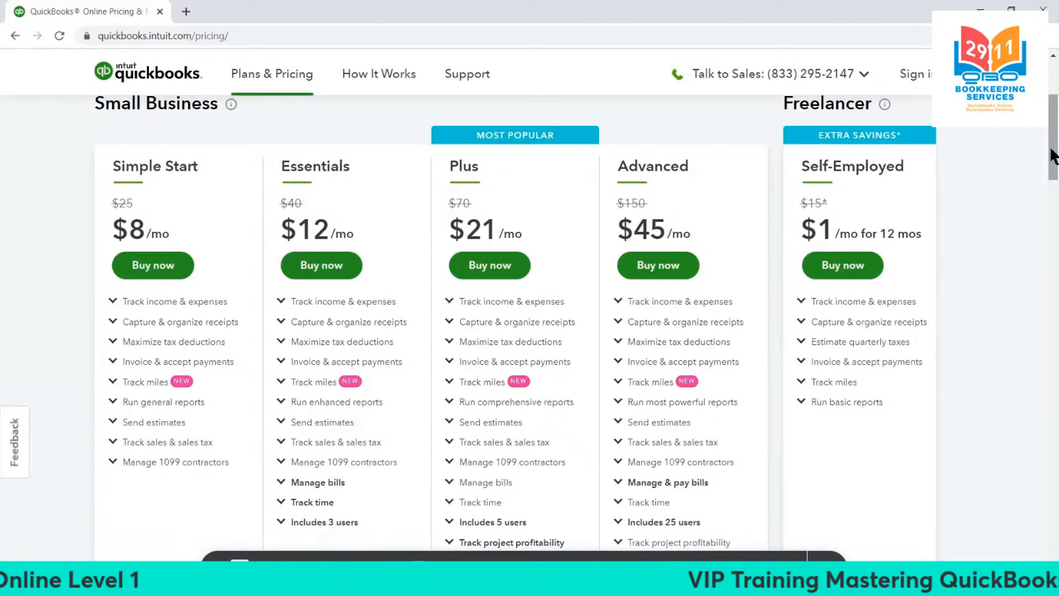
Choose the Advanced plan, enter and confirm the account e-mail, and skip the mobile number
left_click(655, 269)
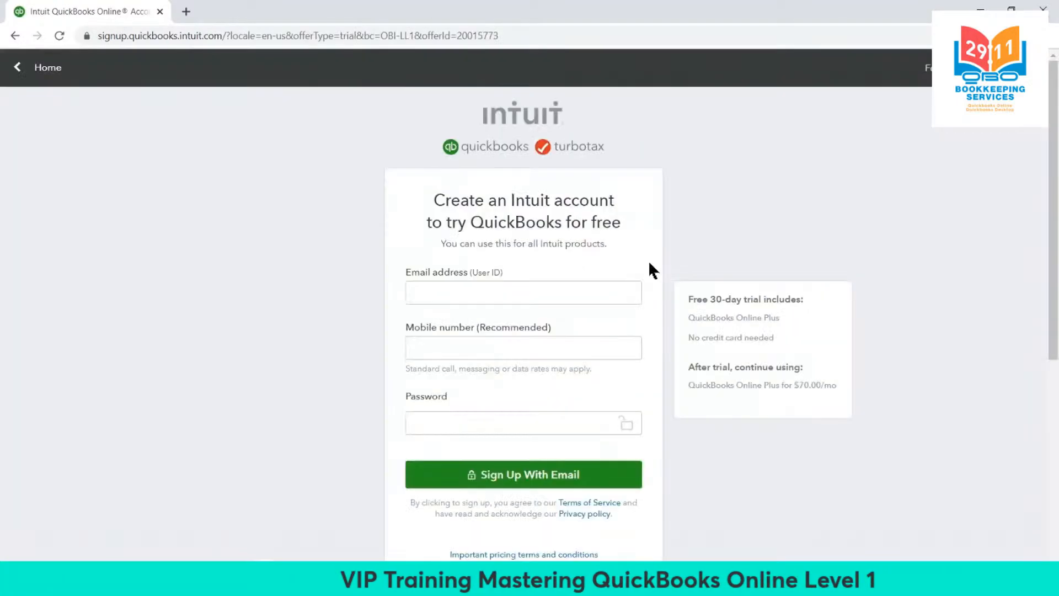
left_click(619, 289)
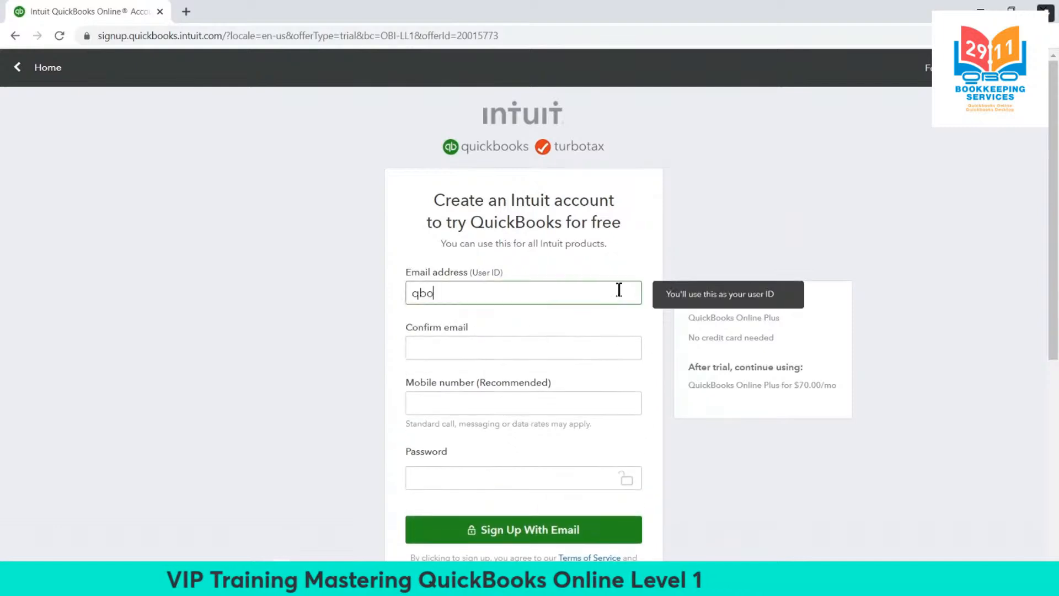
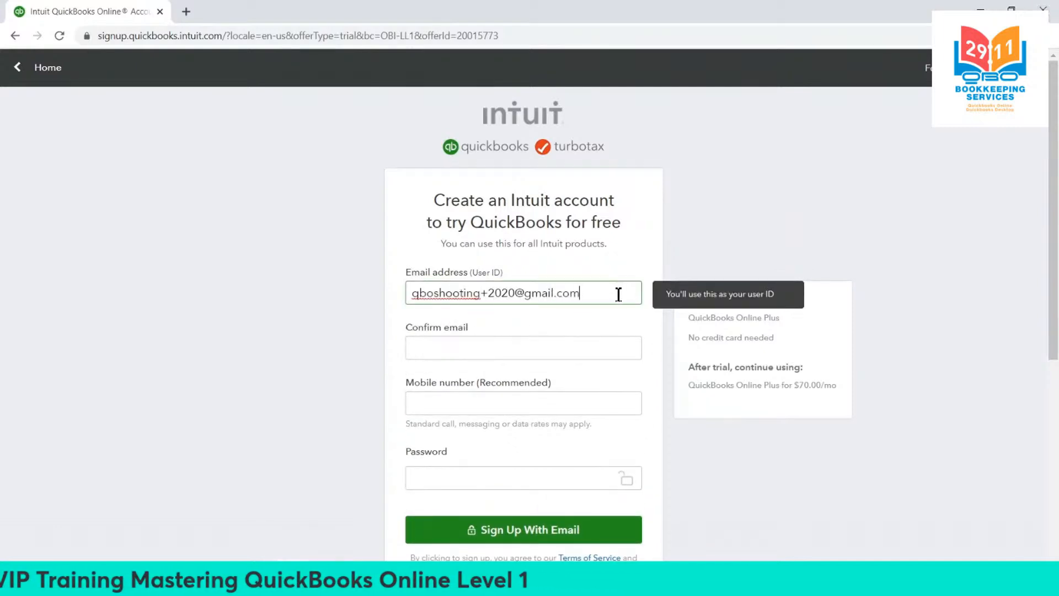
left_click(625, 342)
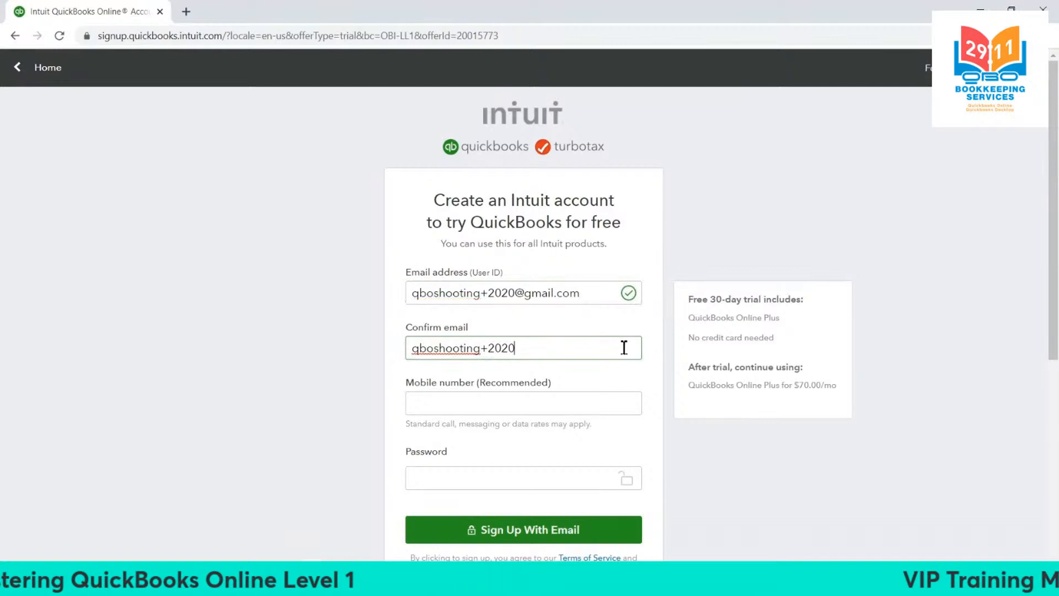
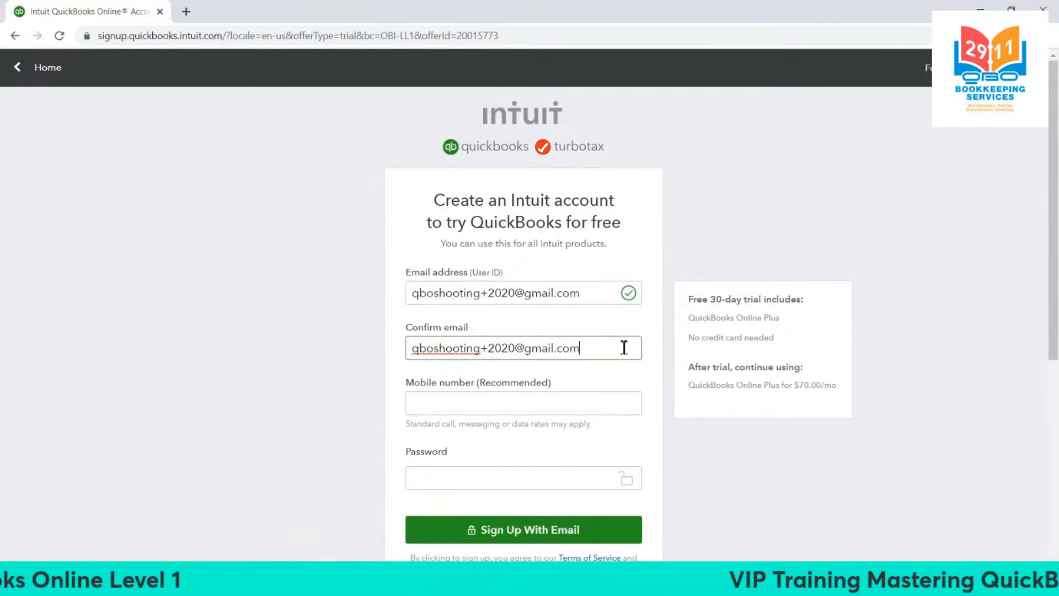
left_click(624, 403)
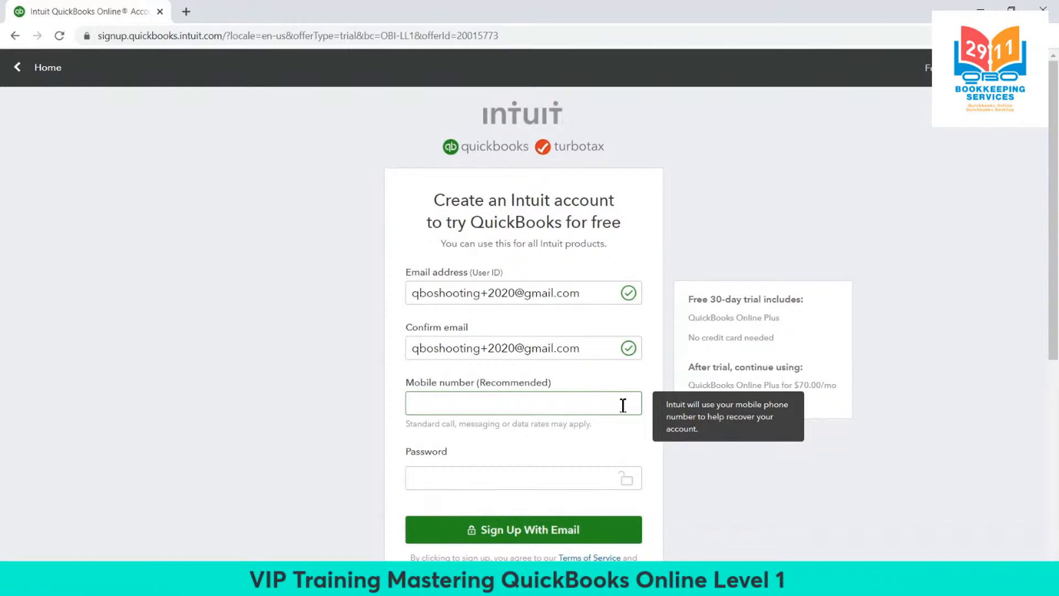
left_click(627, 422)
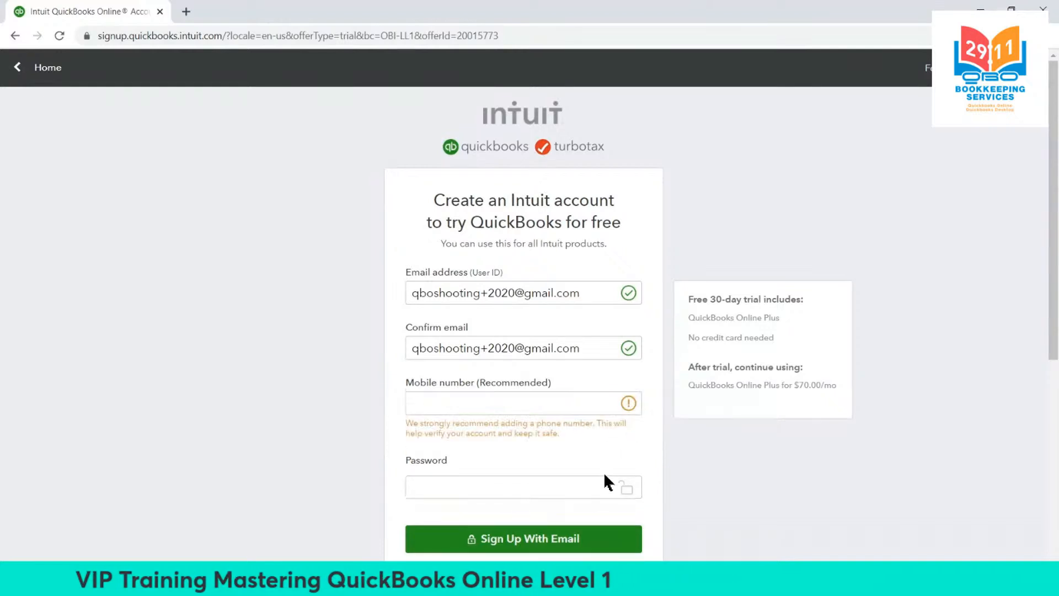
Enter and confirm a strong password, sign up with e-mail, and type 'Buildem' as the business name
left_click(608, 490)
type("••••")
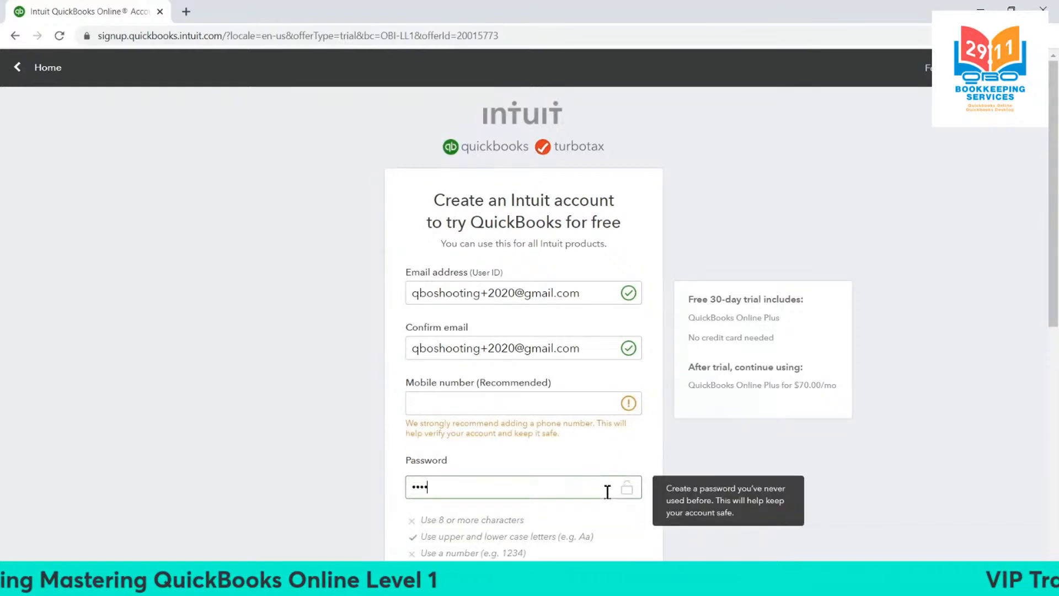
type("••••")
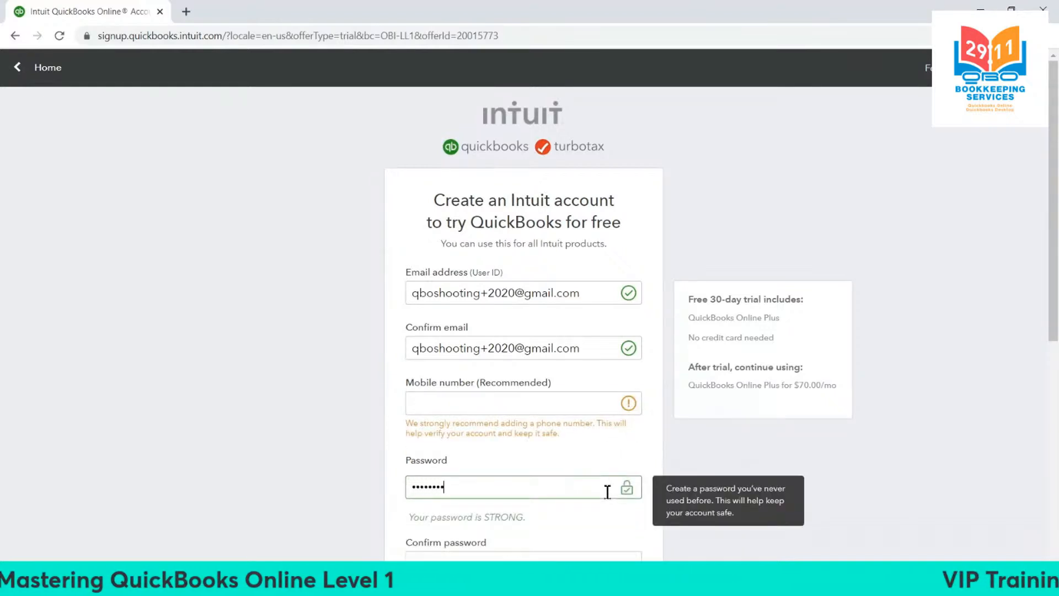
left_click(603, 558)
type("••••••••")
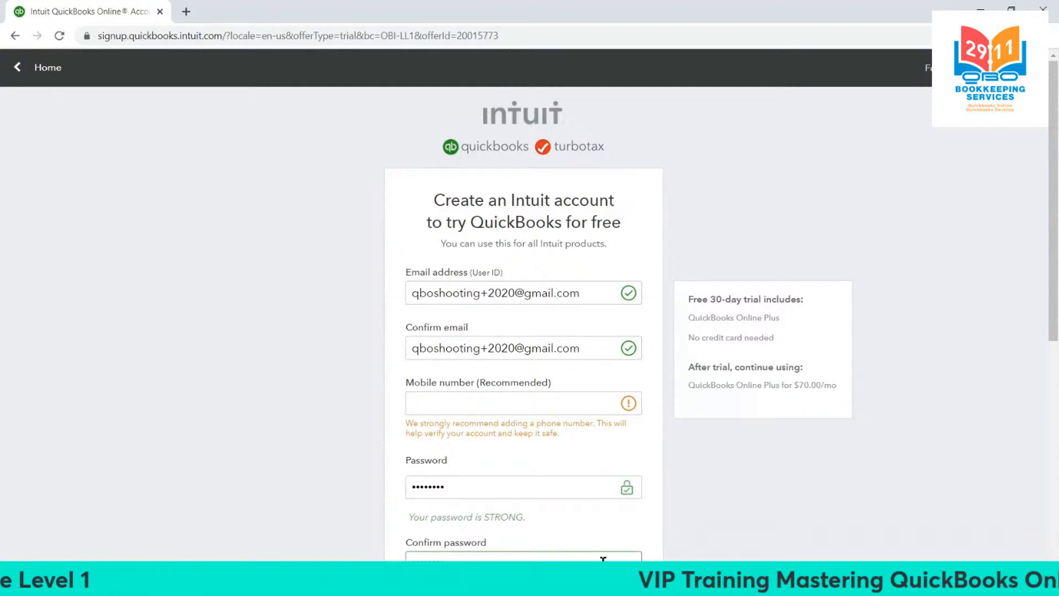
left_click_drag(1051, 343, 926, 437)
left_click(620, 478)
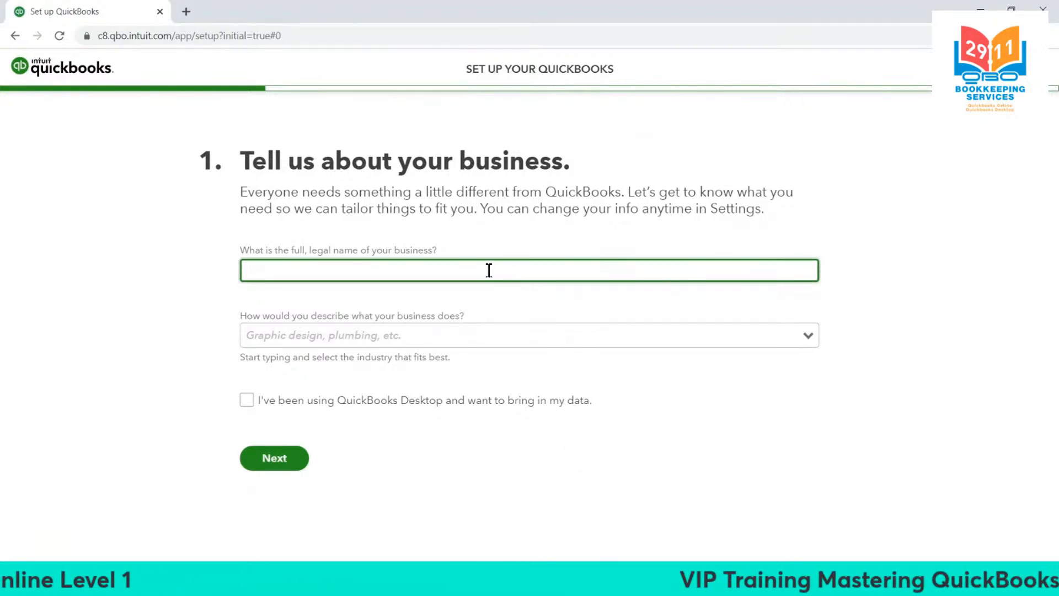
type("Buildem")
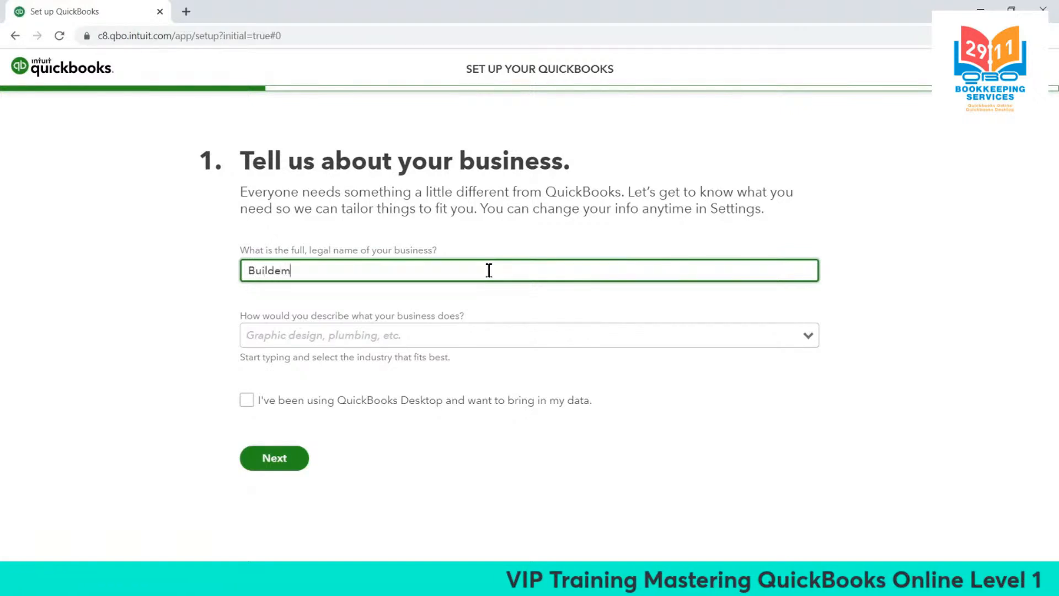
Search 'Construction', choose Industrial building construction as the industry, and go to question 2
left_click(489, 334)
type("Construction")
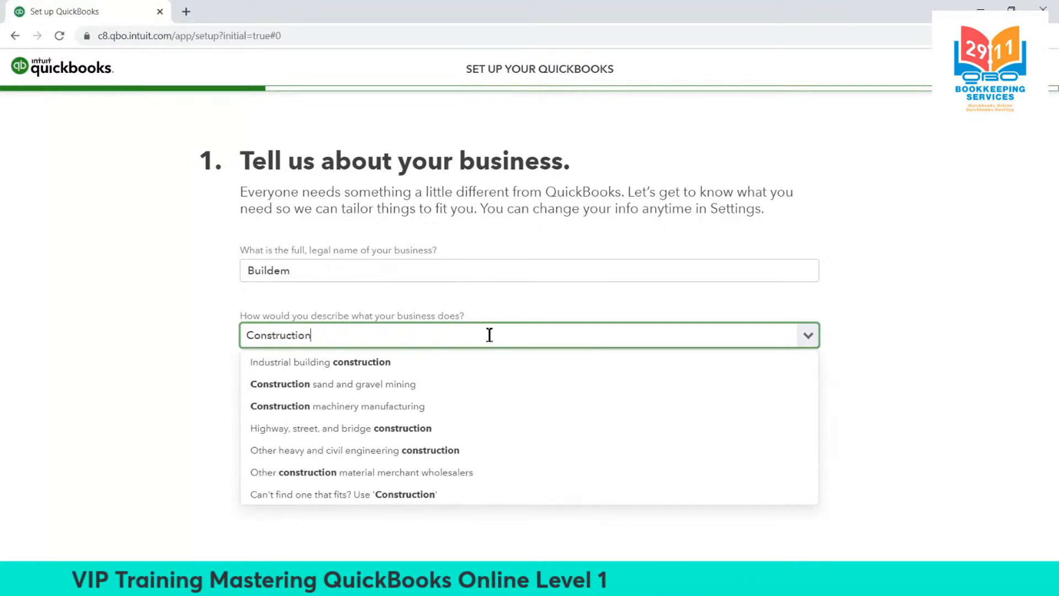
left_click(452, 363)
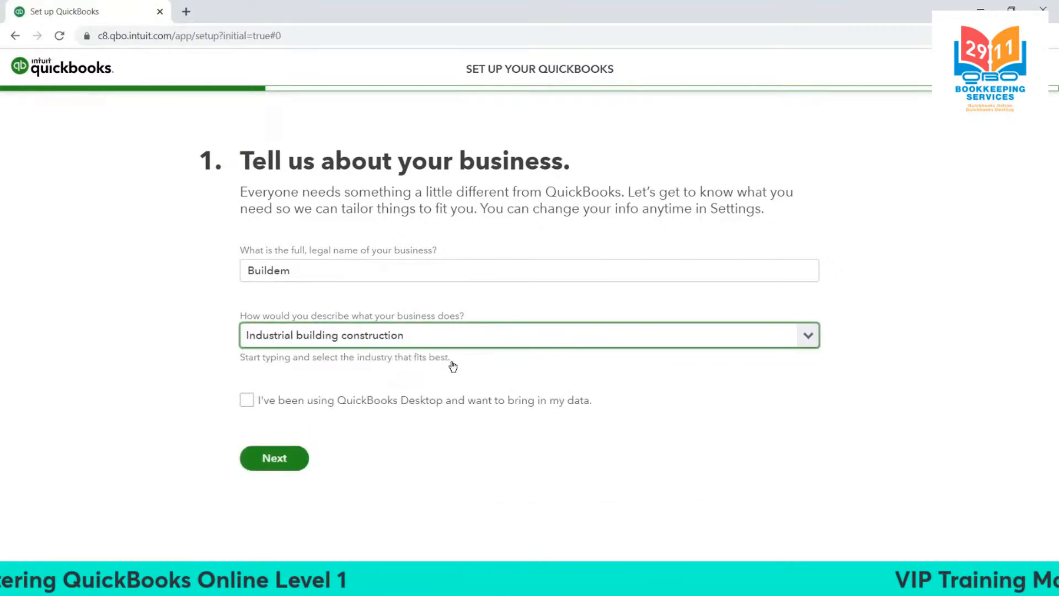
left_click(290, 460)
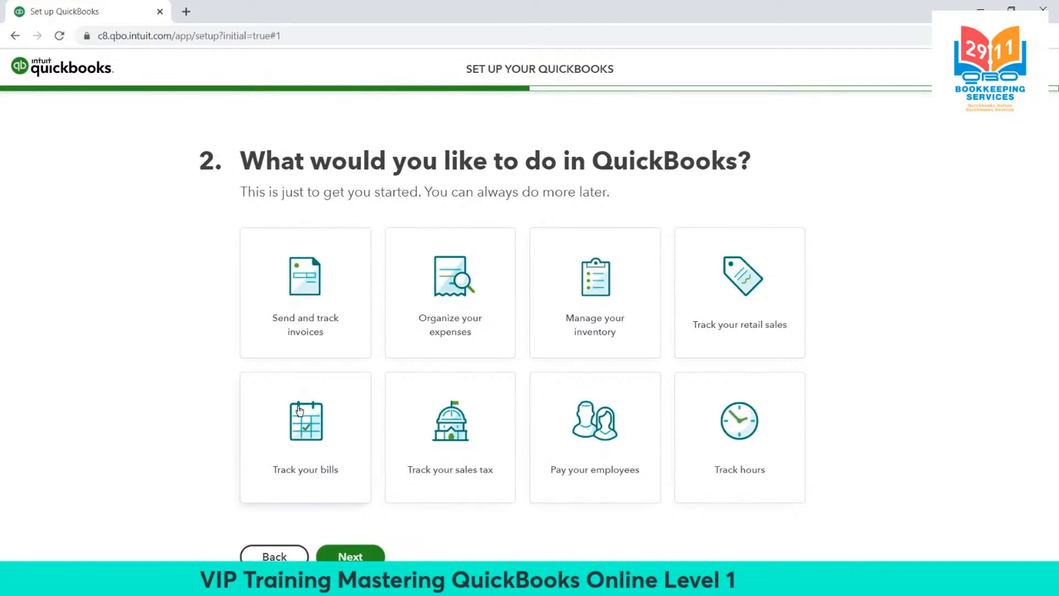
Choose Send and track invoices as the goal and Accountant as the role, then return to the lesson
left_click(318, 335)
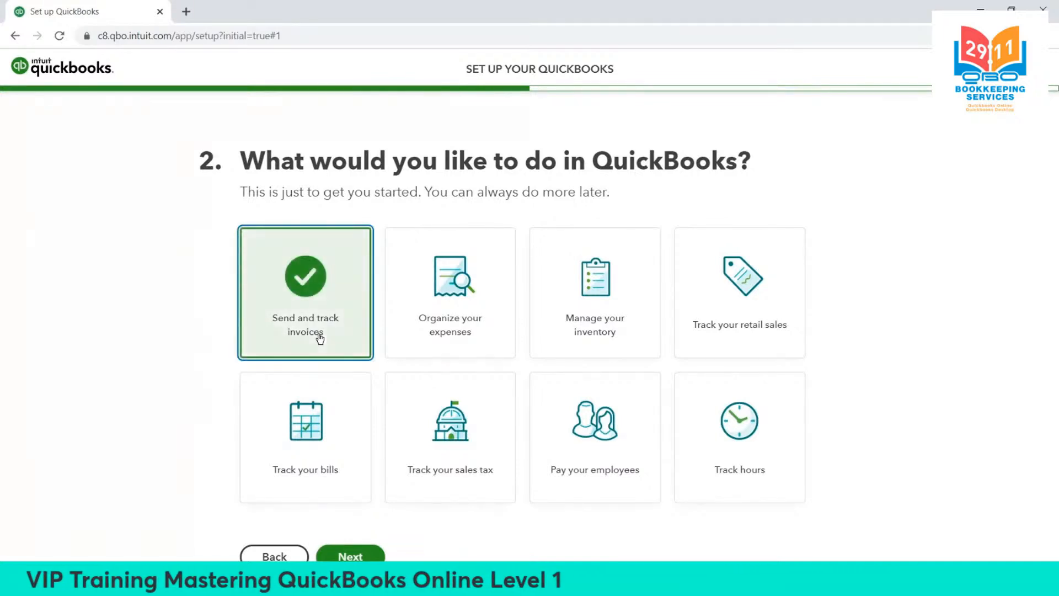
left_click(333, 556)
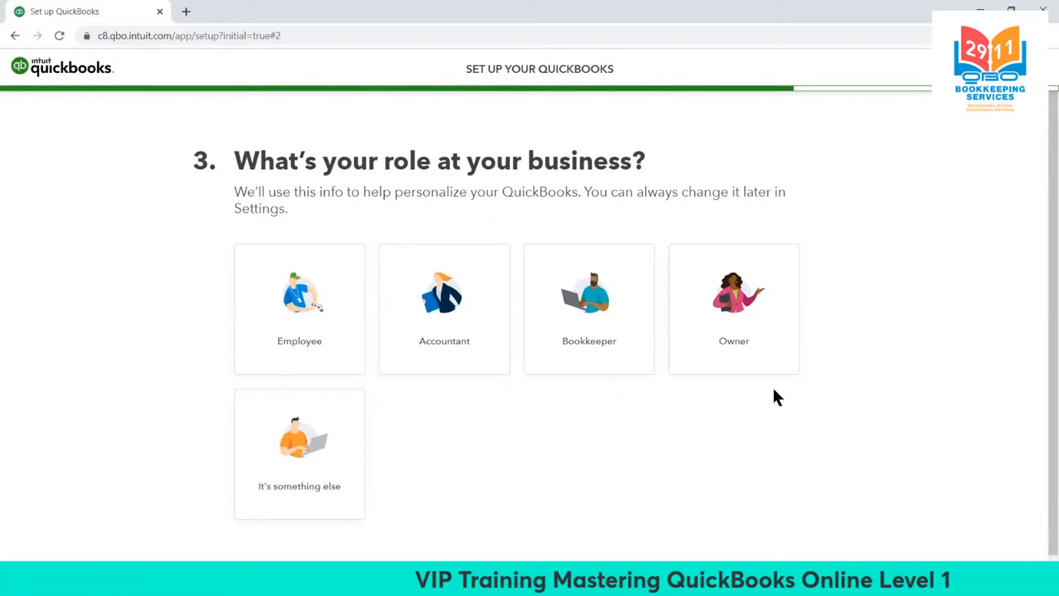
left_click(485, 350)
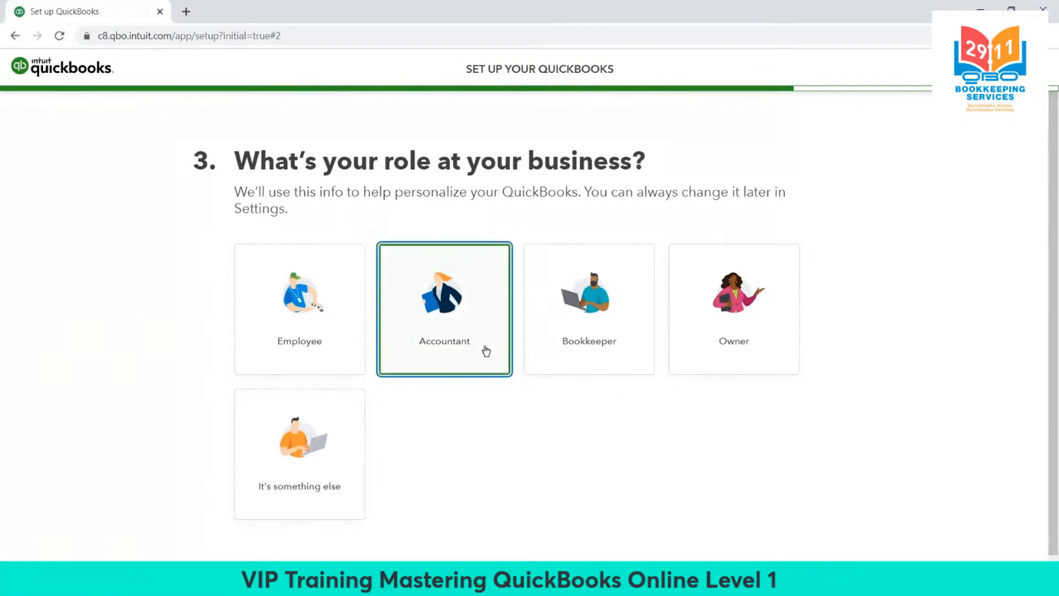
left_click_drag(1054, 361, 1055, 407)
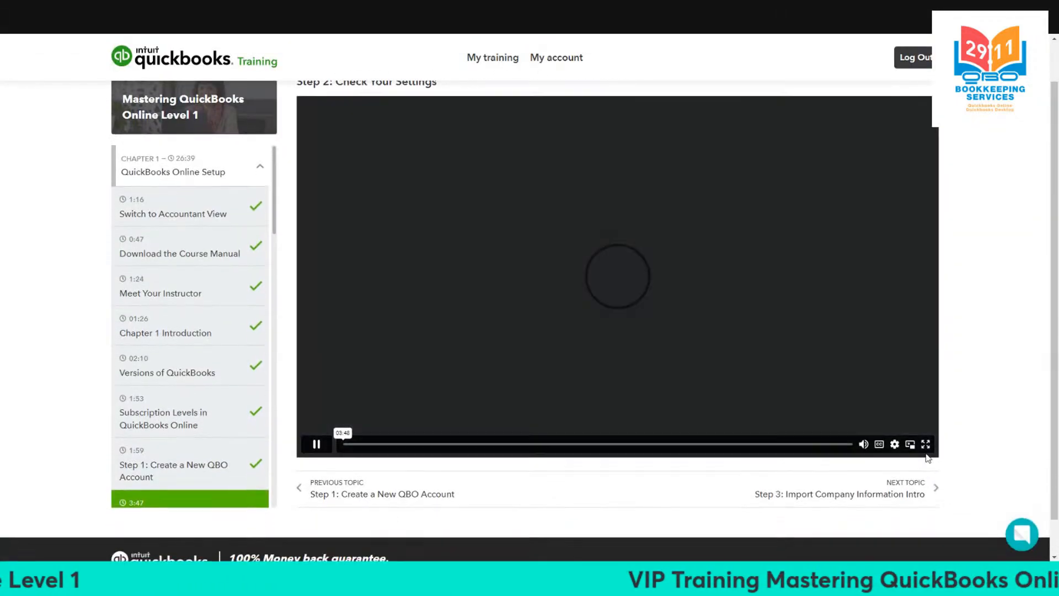
Watch the Step 2: Check Your Settings video full screen through the Sales settings walkthrough
left_click(925, 476)
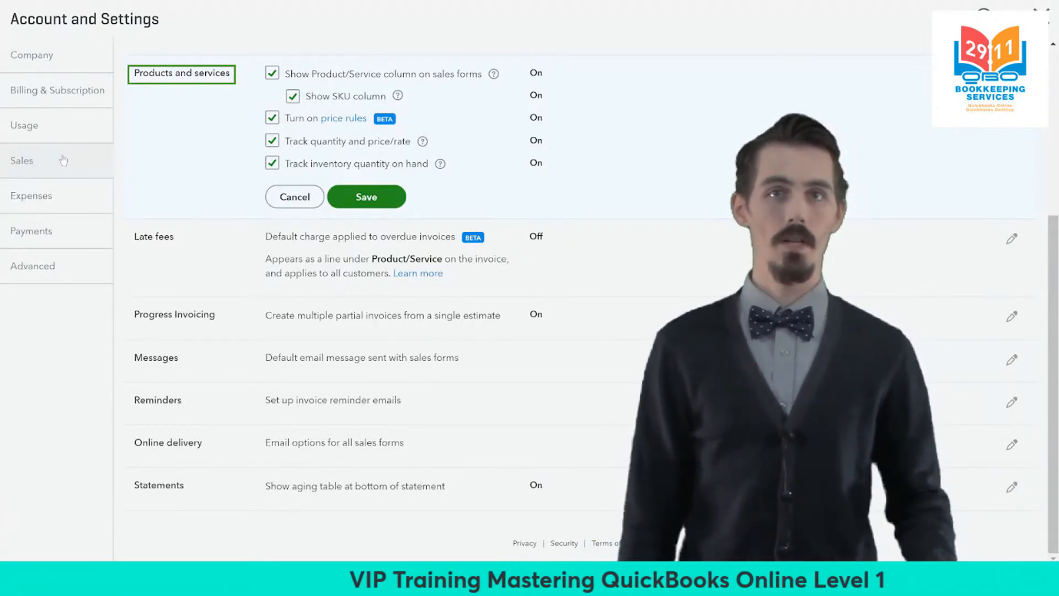
left_click(76, 196)
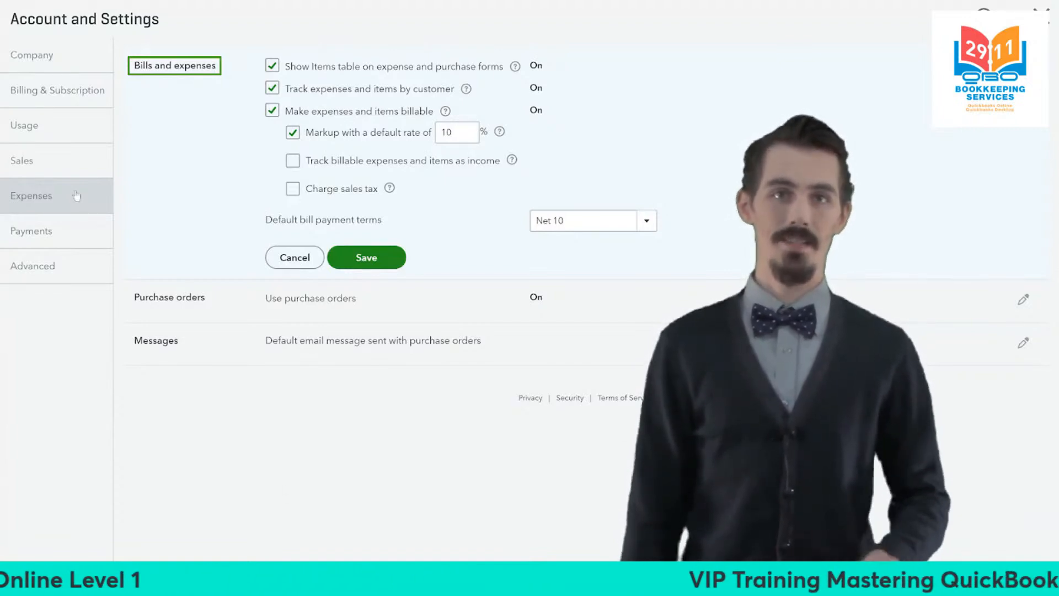
Open Step 3: Import Company Information Intro and play its video full screen
left_click(72, 266)
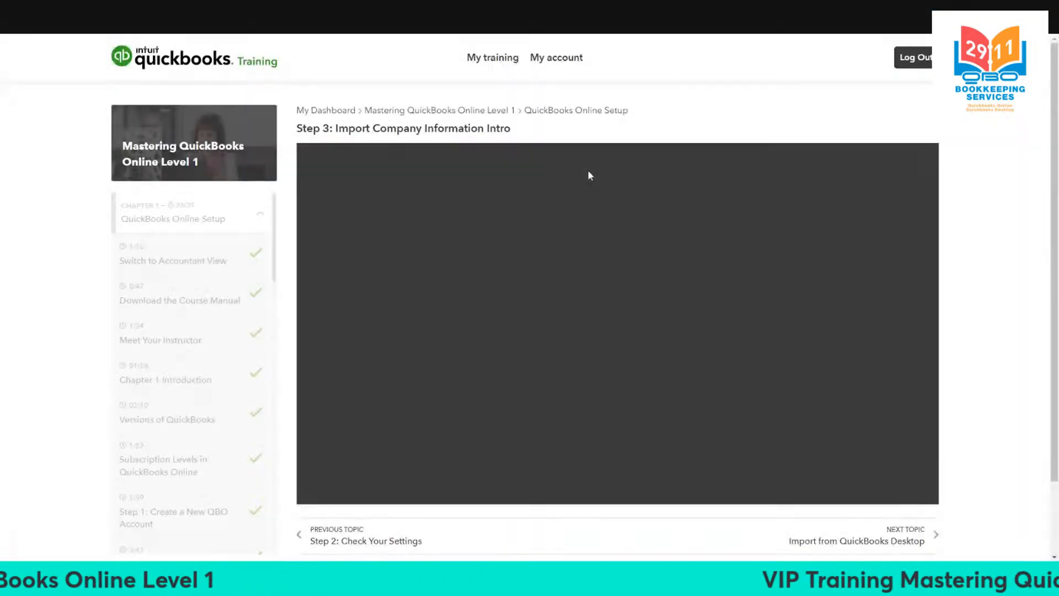
scroll(915, 461, "down", 1)
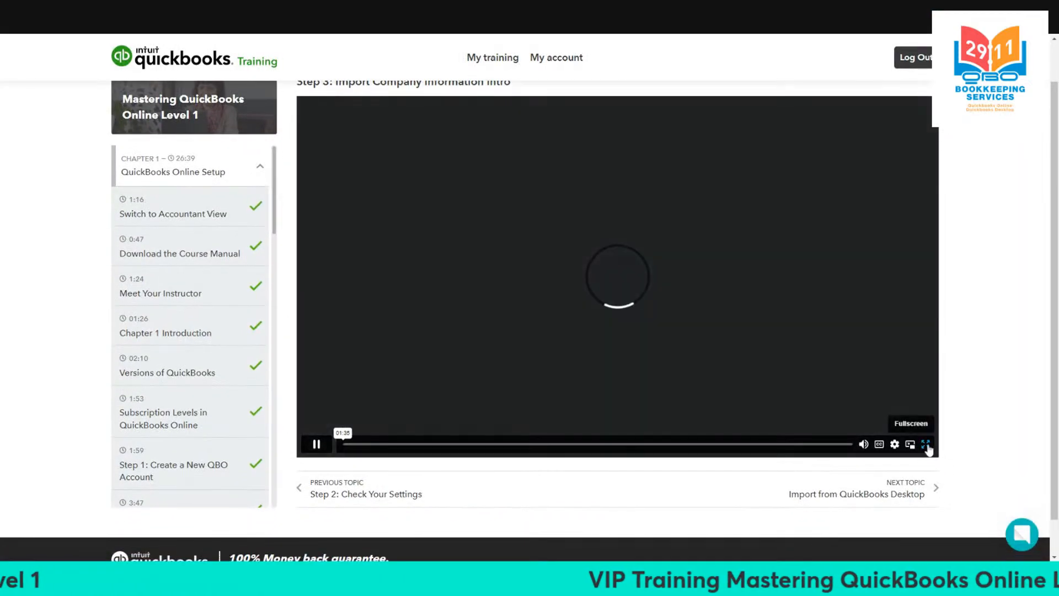
left_click(925, 444)
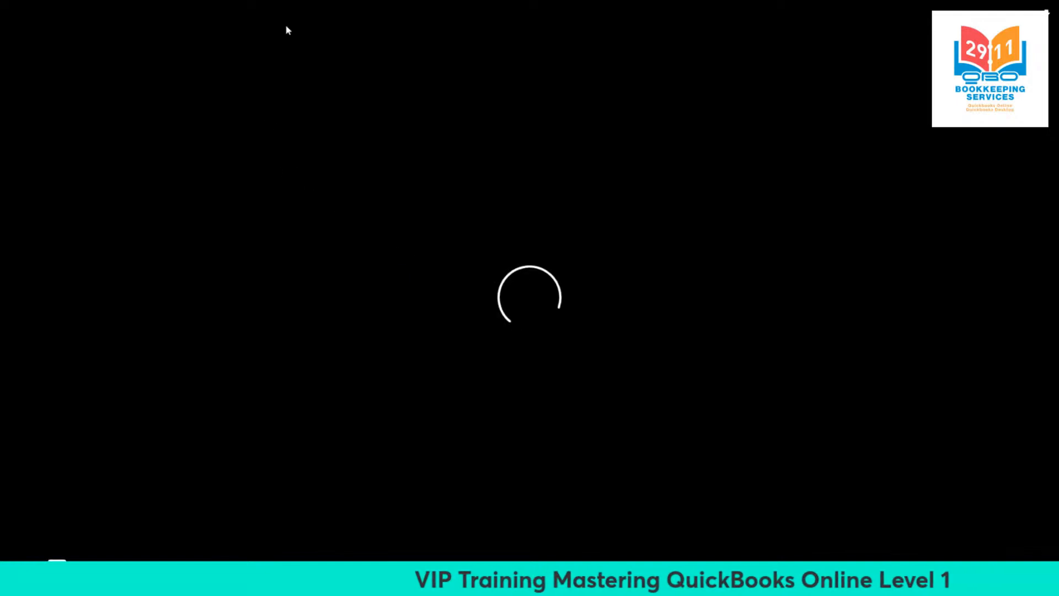
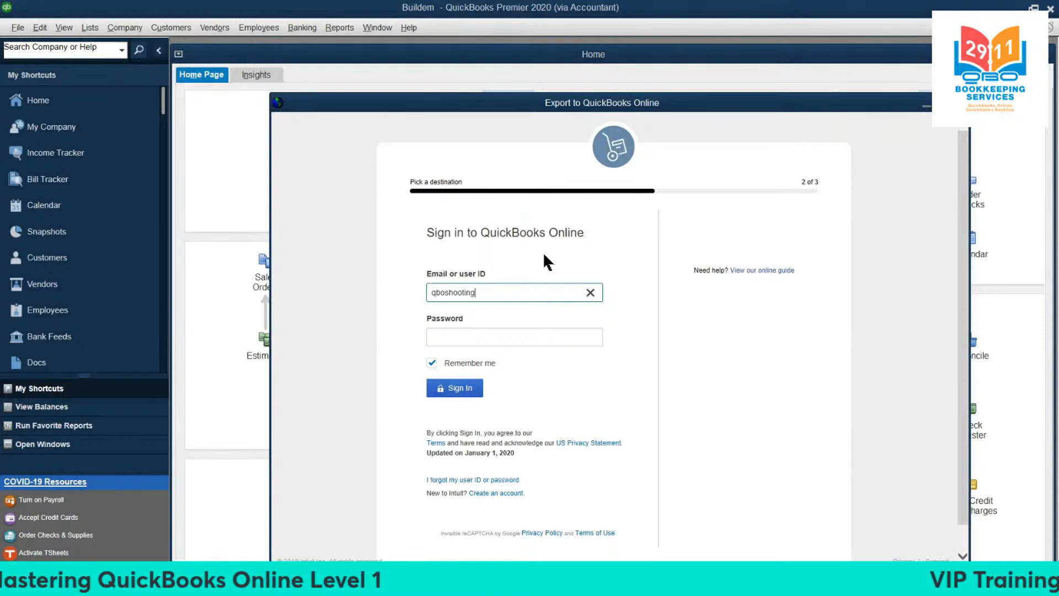
Sign in to the QuickBooks Online account with its email address and password
type("gmail.com")
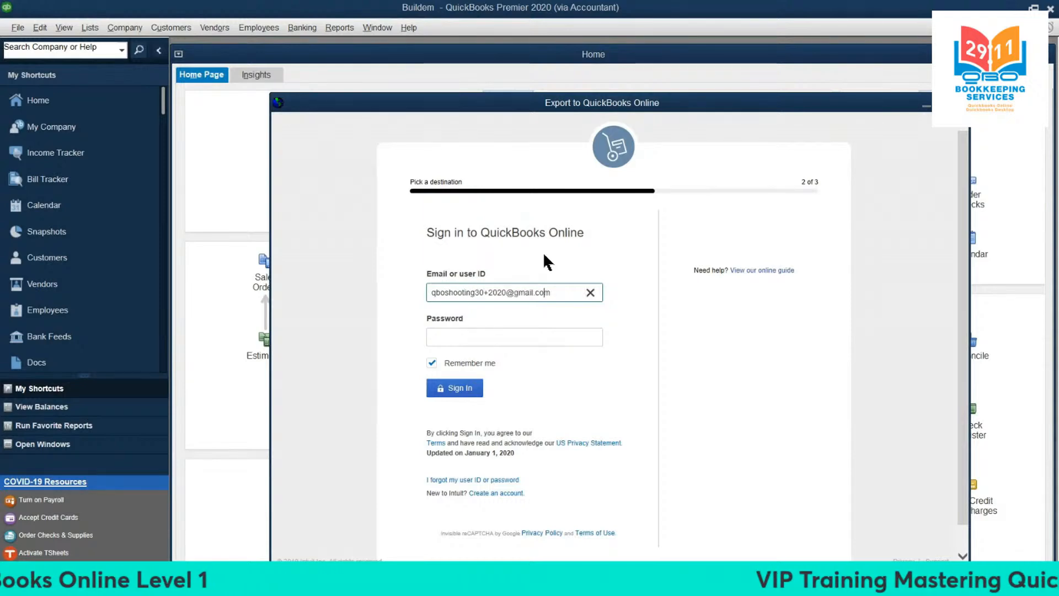
key("Tab")
type("********")
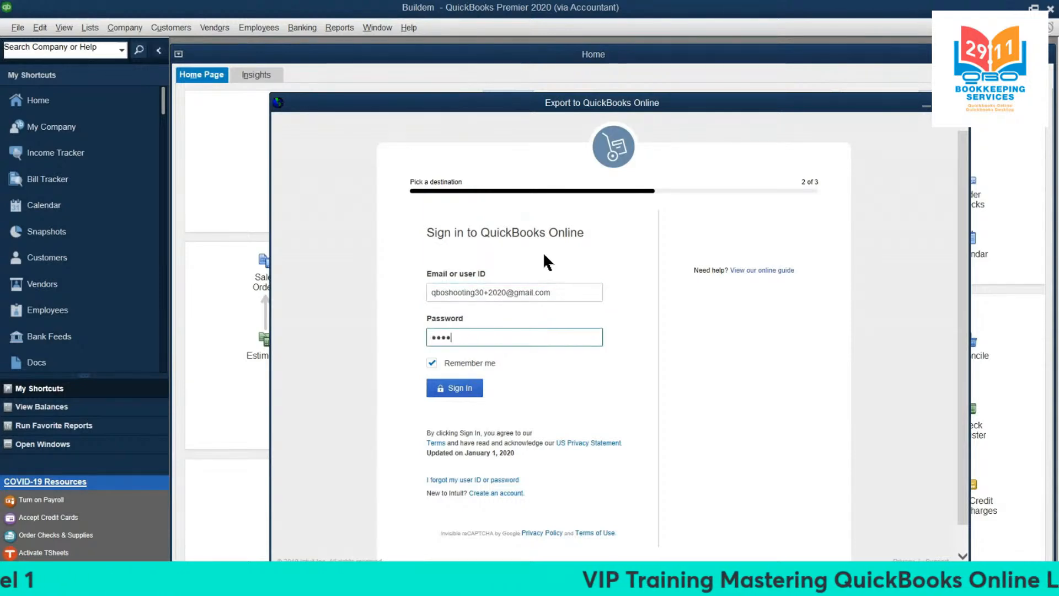
left_click(459, 389)
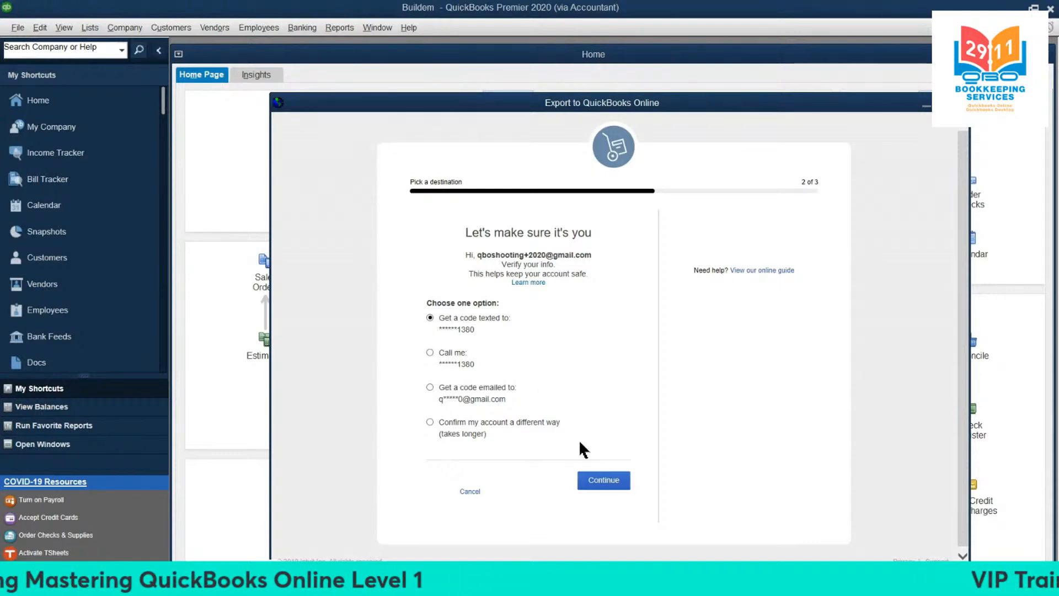
Verify identity by entering the 6-digit code texted to the phone
left_click(601, 483)
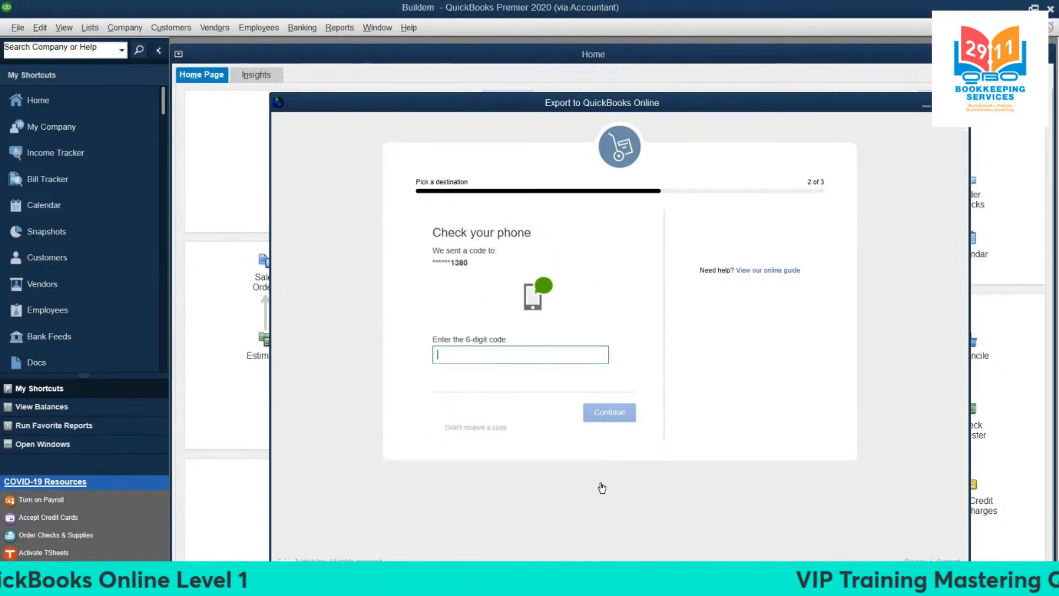
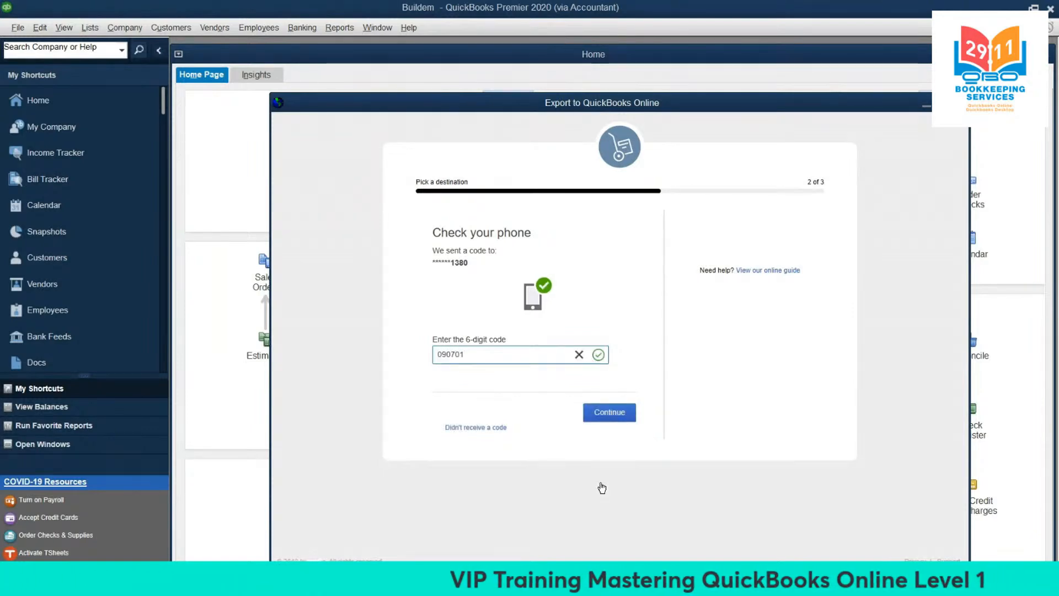
left_click(601, 418)
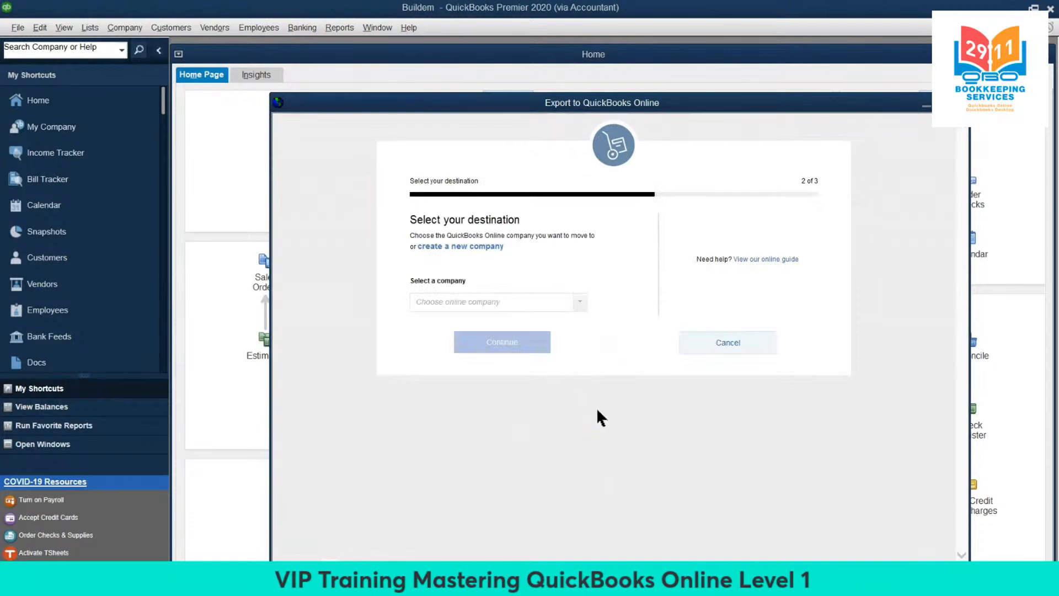
Choose Buildem as the destination online company and start the data transfer
left_click(580, 303)
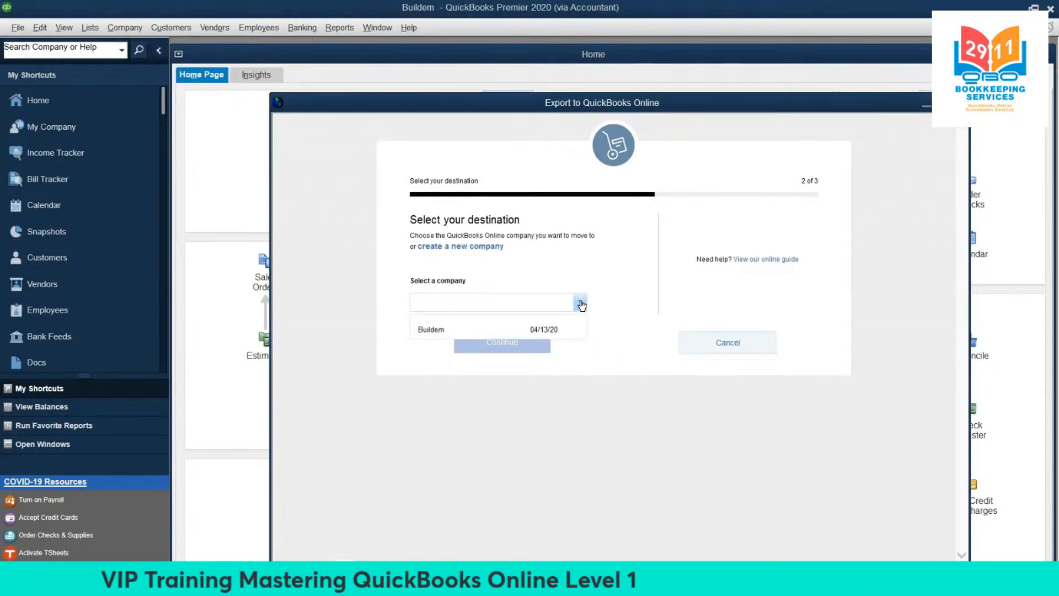
left_click(543, 329)
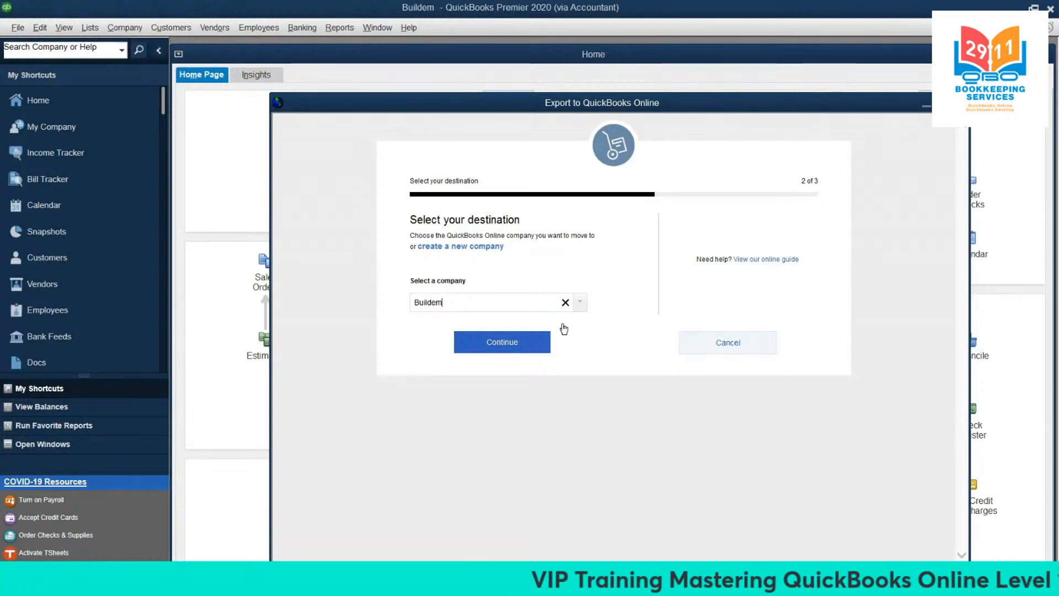
left_click(521, 343)
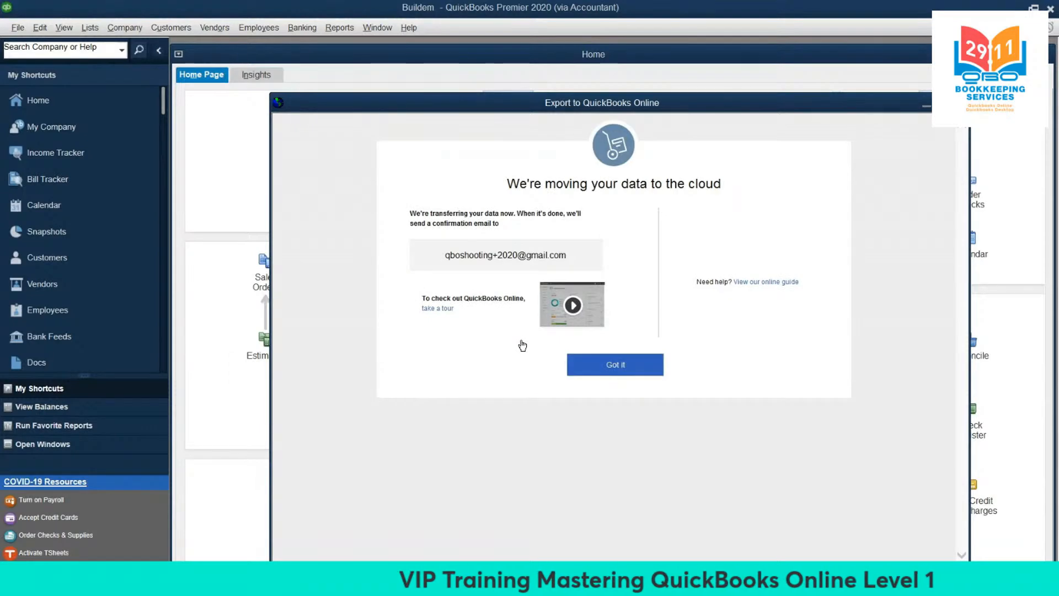
Dismiss the data transfer confirmation with Got it
left_click(587, 362)
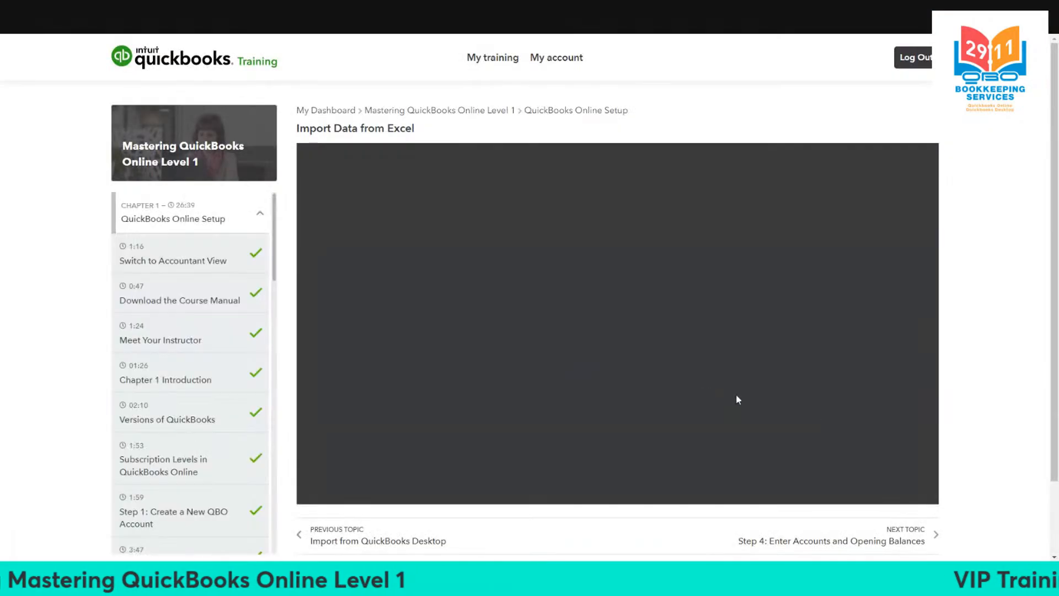
Play the Import Data from Excel lesson video full screen
scroll(915, 464, "down", 1)
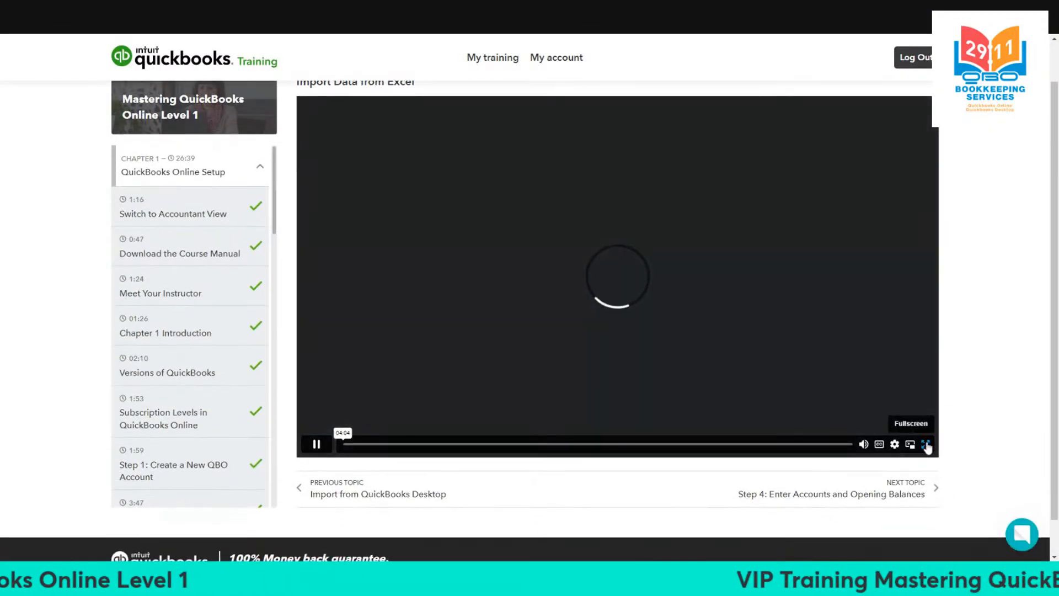
left_click(925, 443)
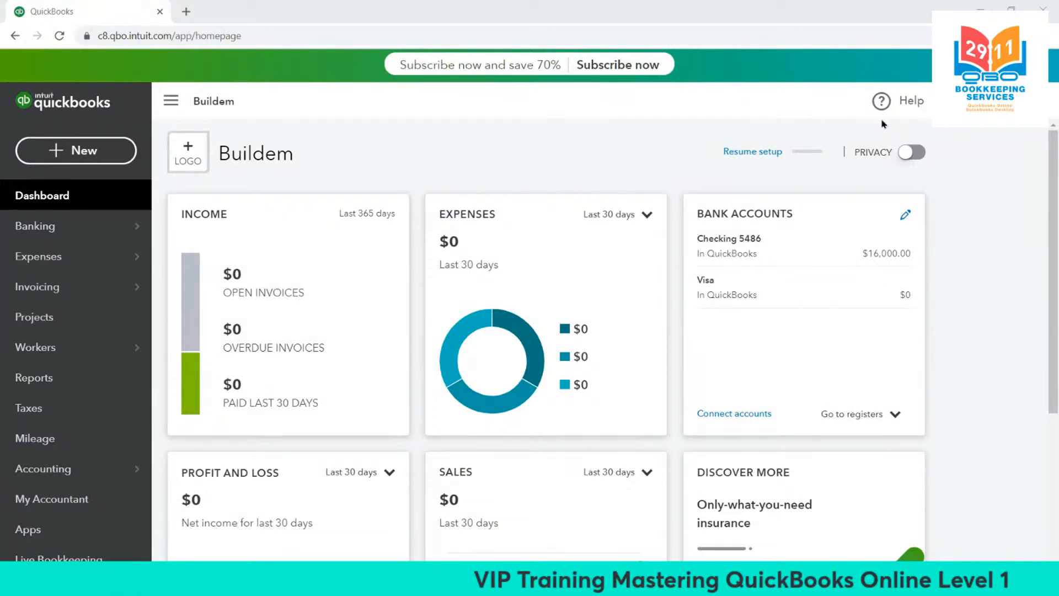
Go to Tools > Import Data from the gear menu
left_click(987, 101)
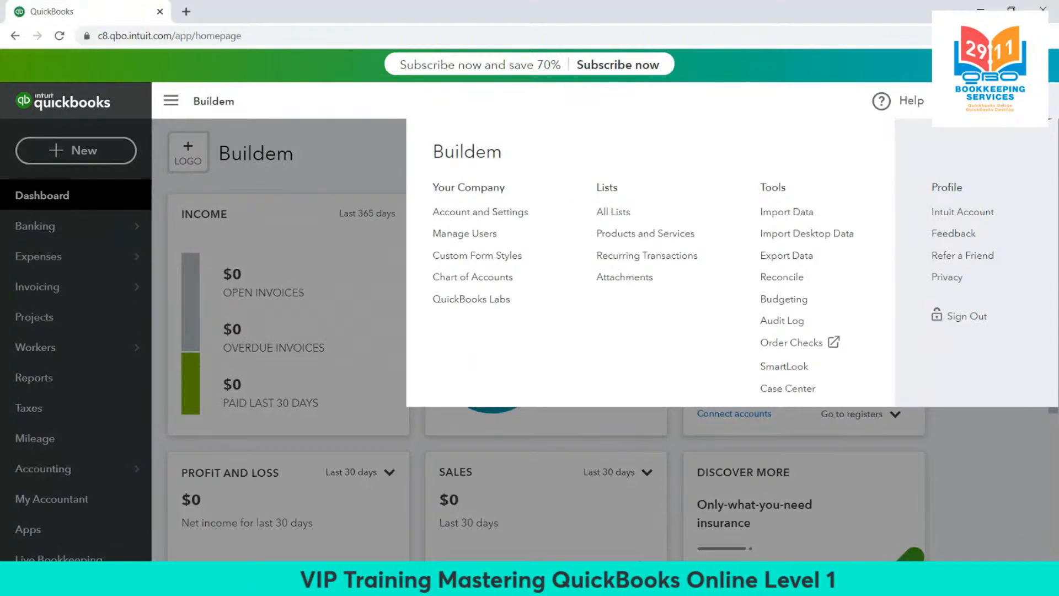
left_click(818, 212)
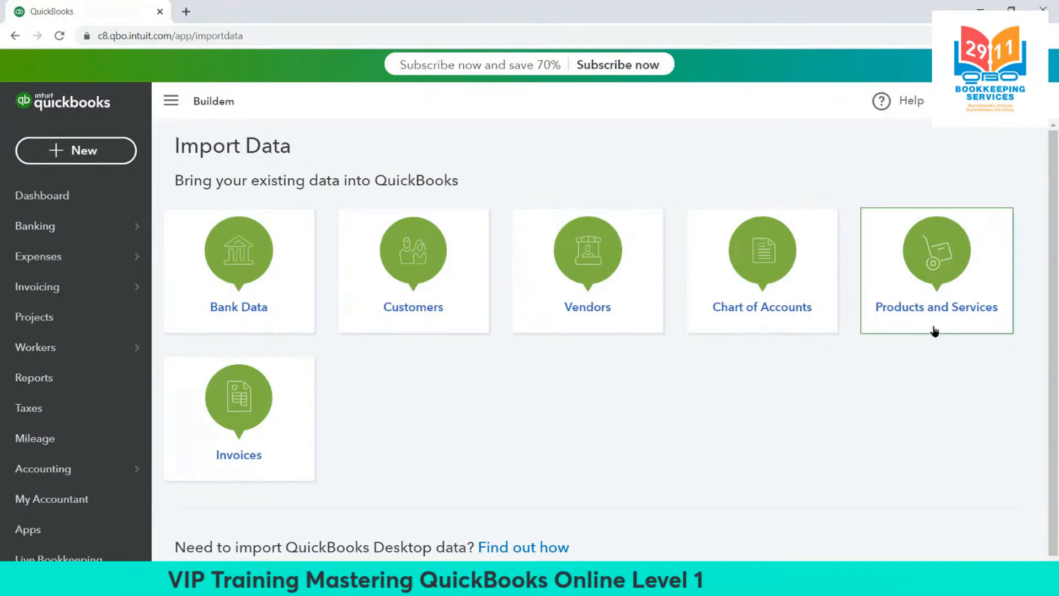
left_click(265, 319)
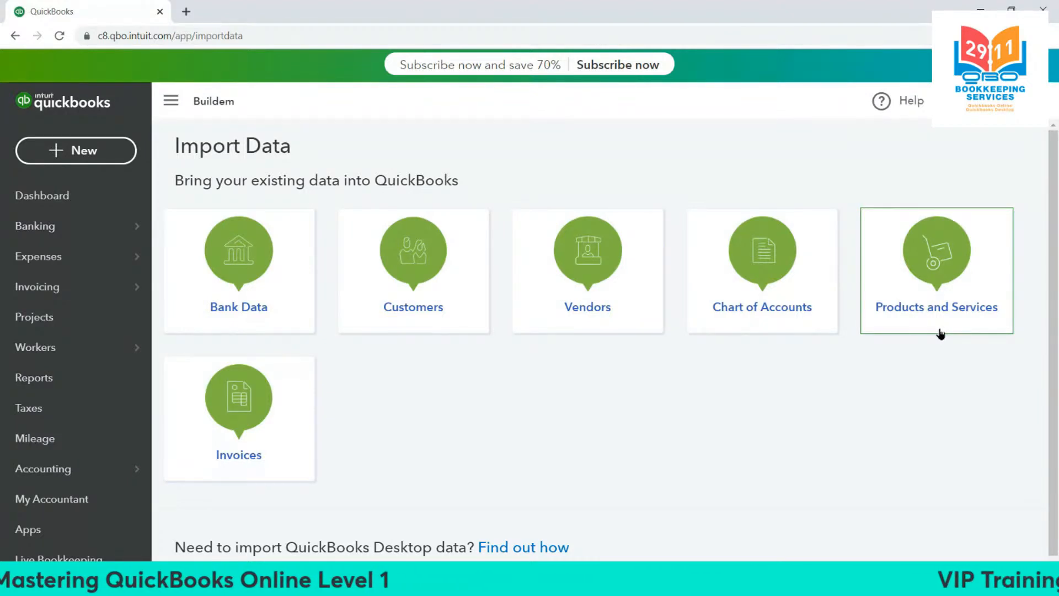
Upload QuickBooks_Online_Customer_Sample_File as a Customers import and advance to Map Data
left_click(433, 327)
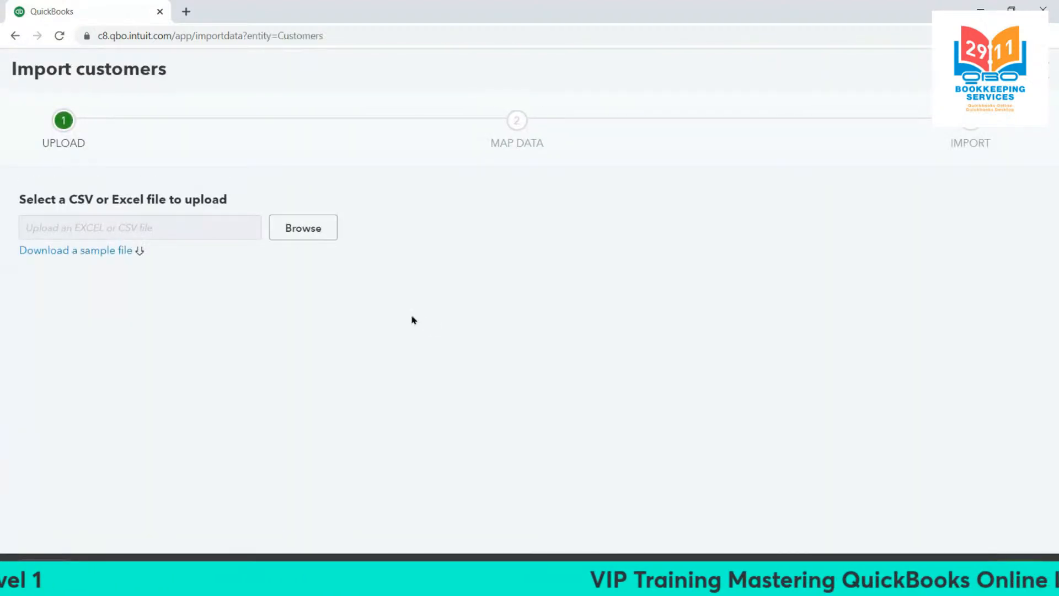
left_click(324, 235)
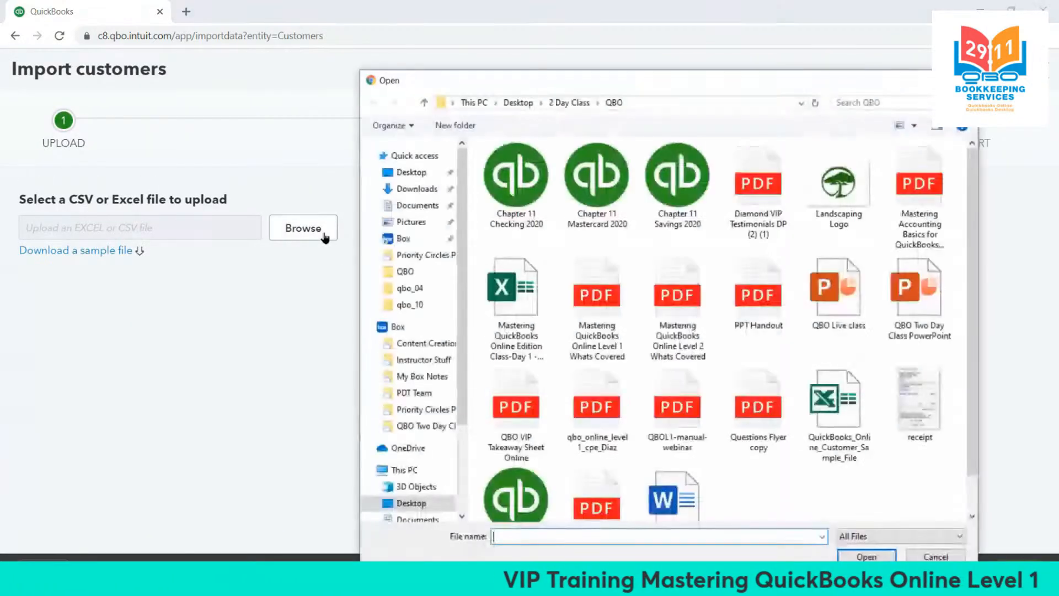
left_click(824, 429)
left_click(859, 557)
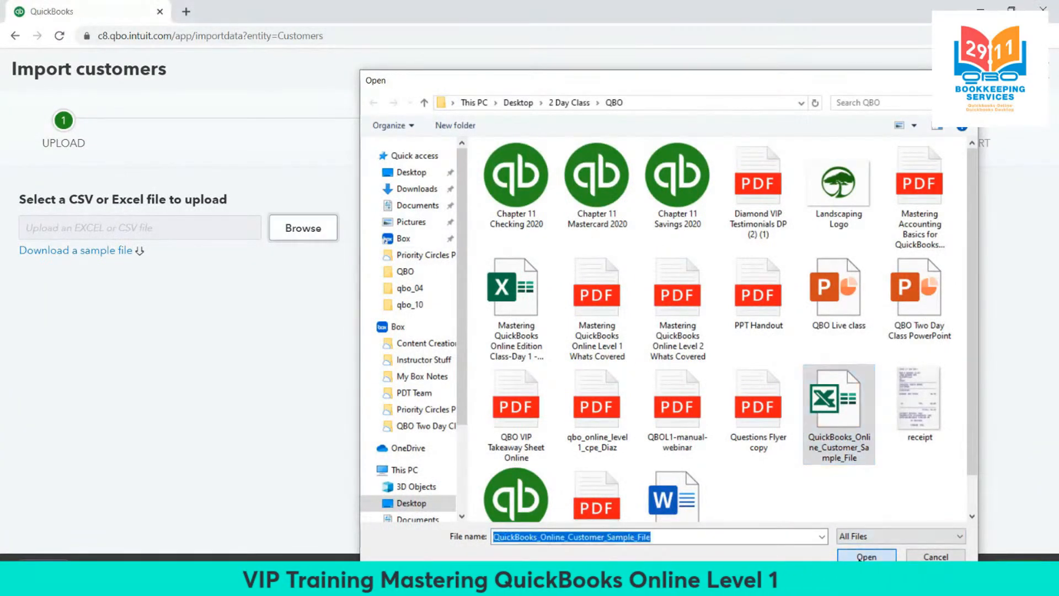
left_click(1015, 560)
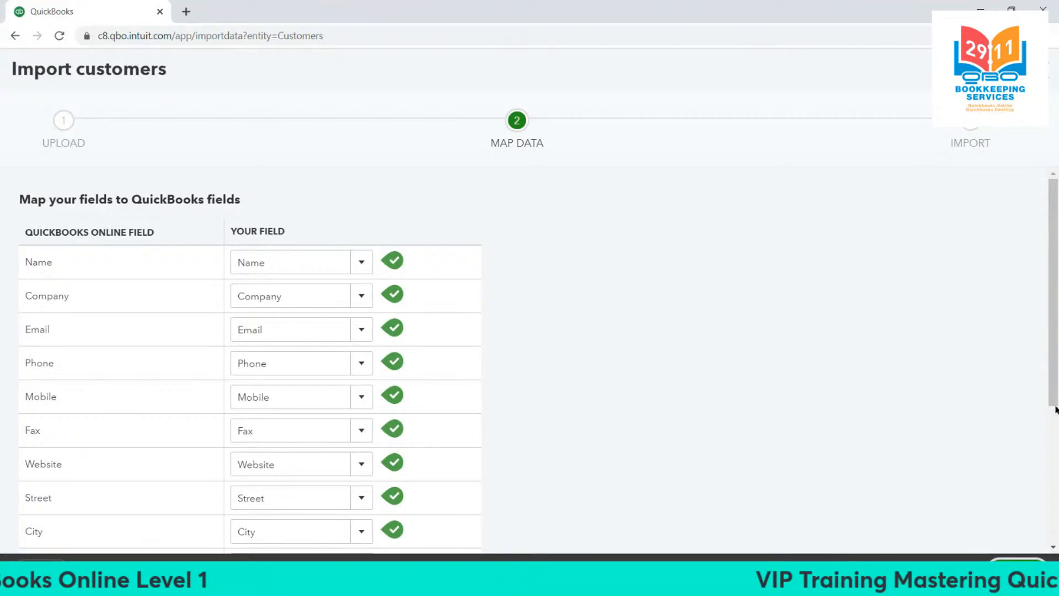
Accept the field mapping, keeping ZIP for the ZIP code, and move on to importing the 9 customers
scroll(249, 358, "down", 2)
scroll(250, 358, "down", 2)
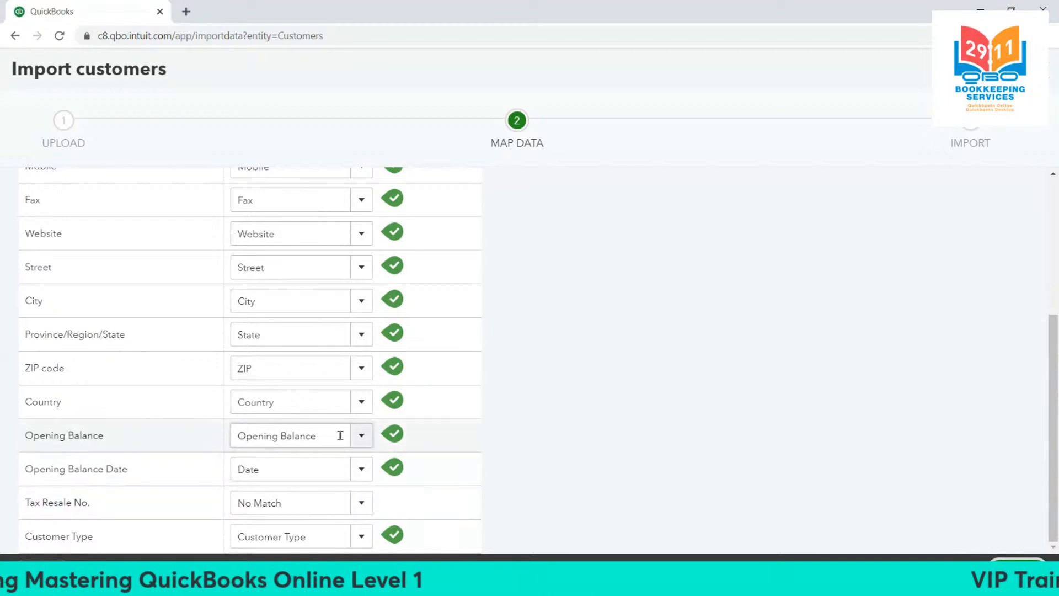
left_click(362, 369)
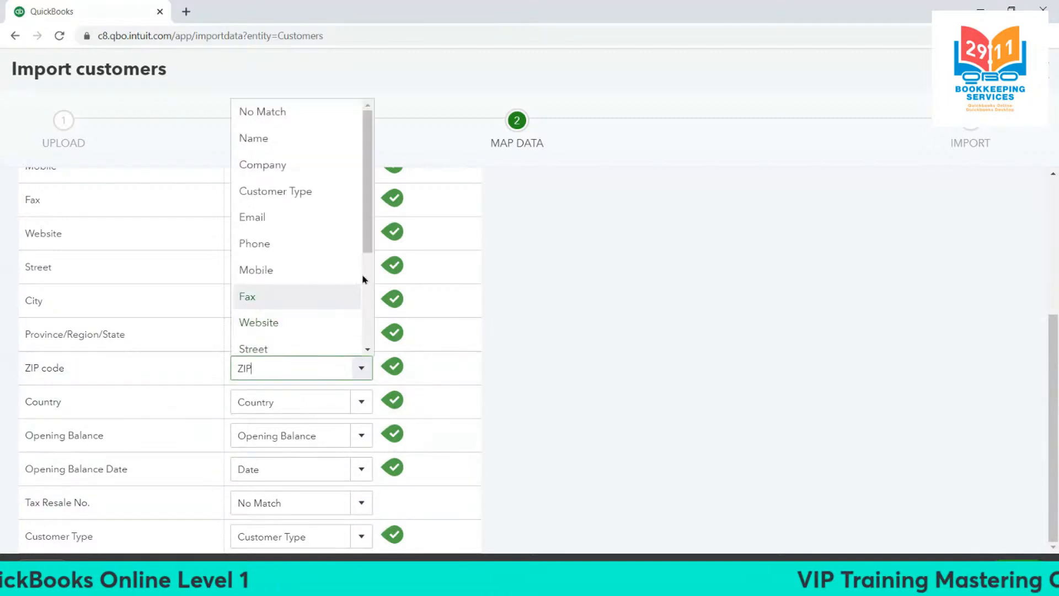
left_click_drag(366, 253, 366, 312)
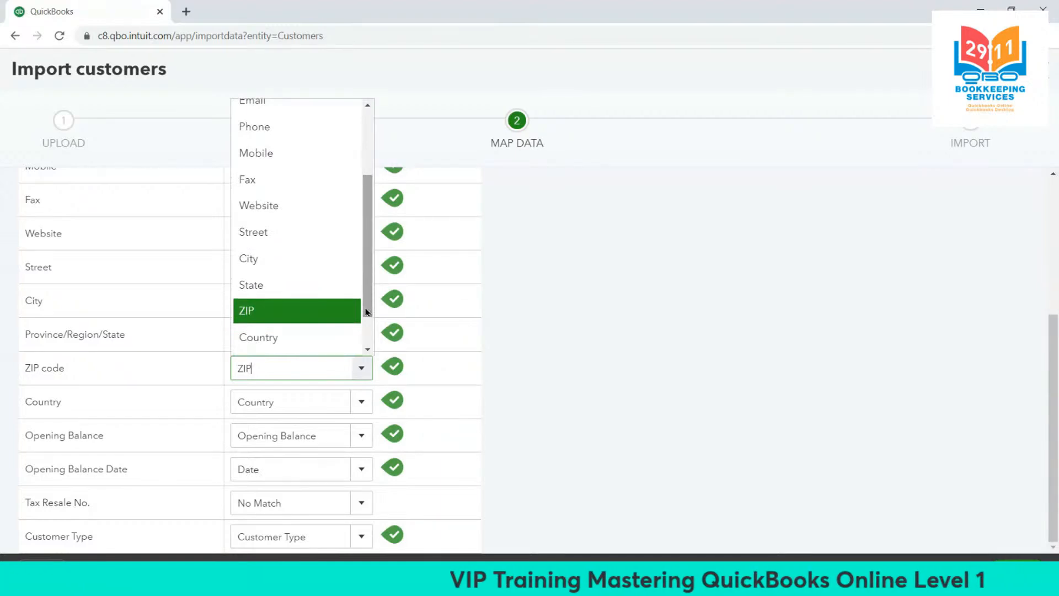
left_click(585, 429)
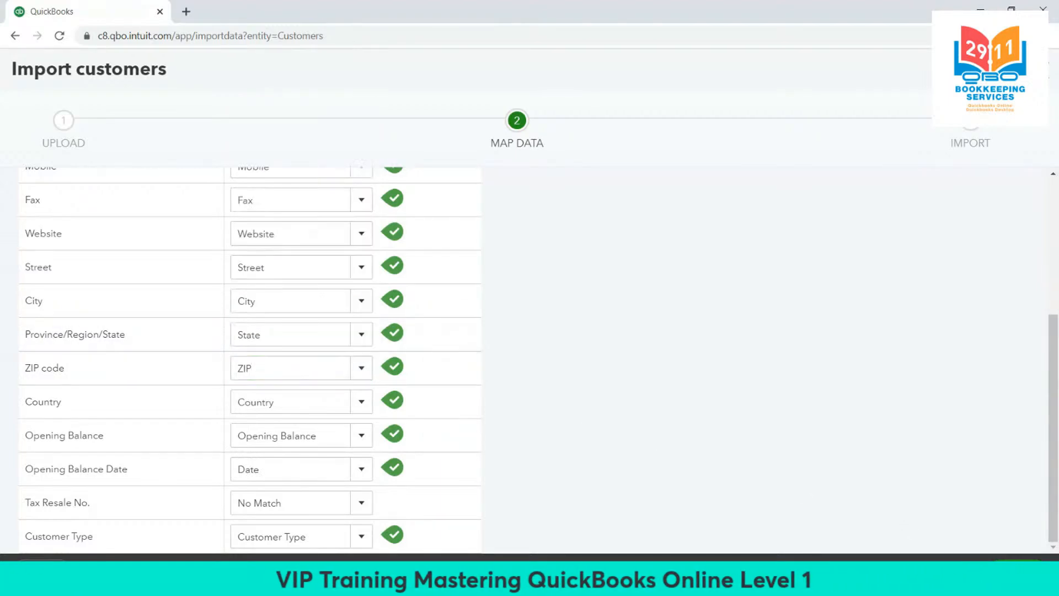
left_click(1017, 569)
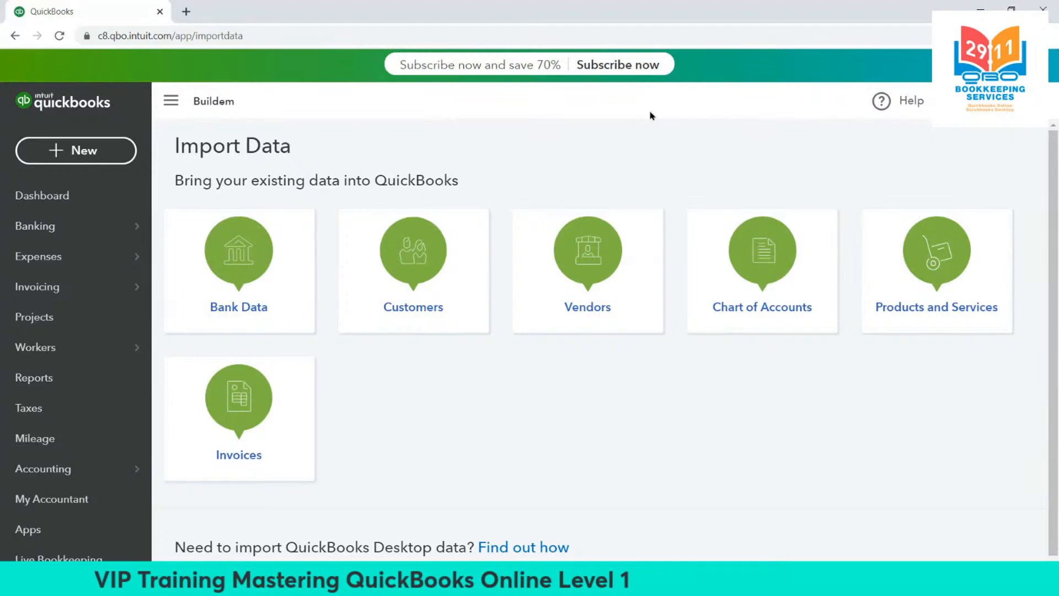
Review the nine imported customers' open balances under Invoicing > Customers, then return to the Dashboard
left_click(20, 290)
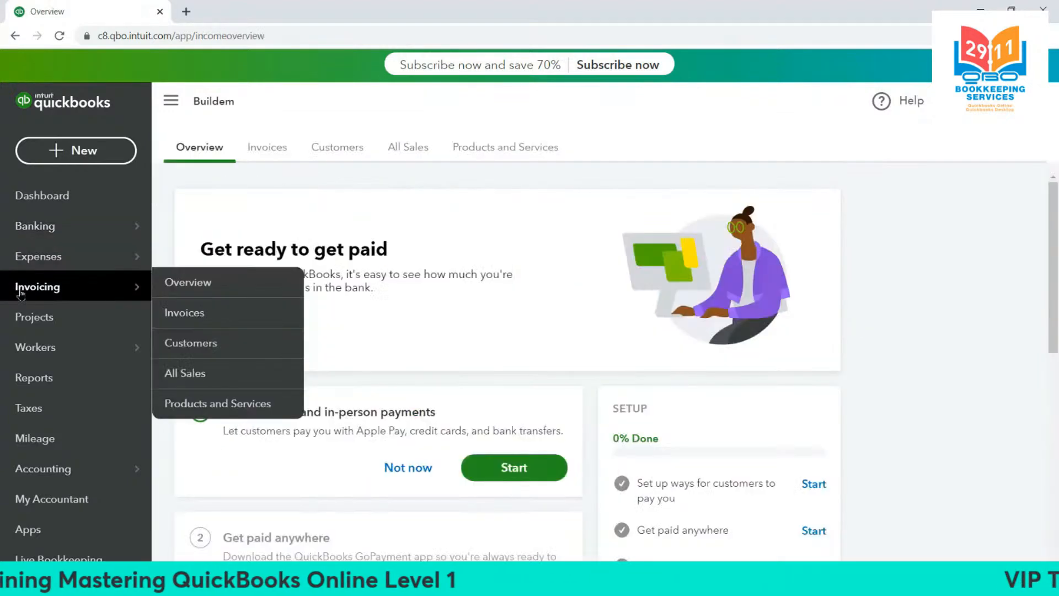
left_click(217, 345)
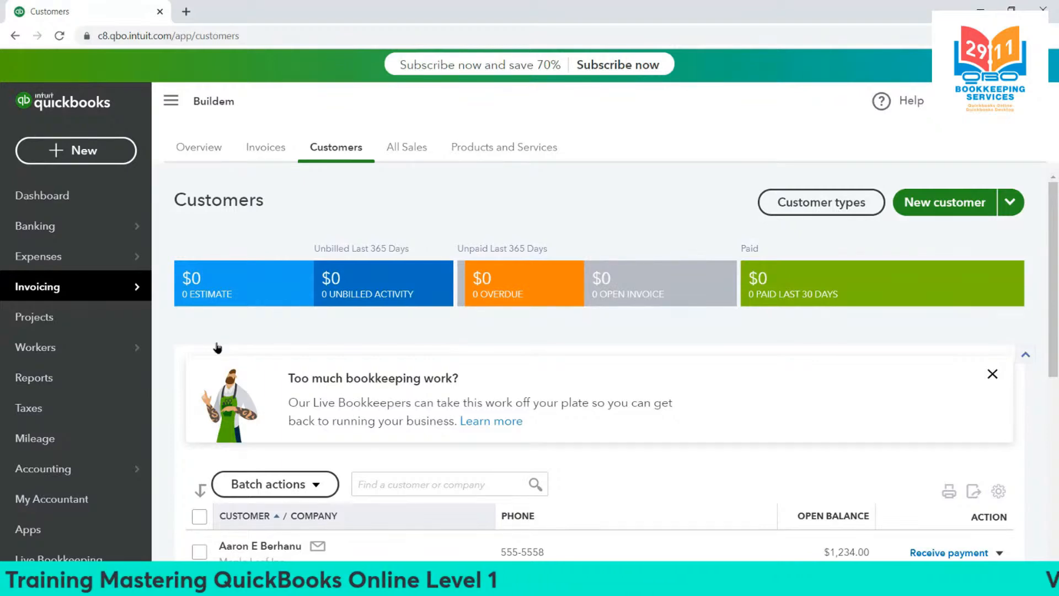
scroll(1056, 376, "down", 2)
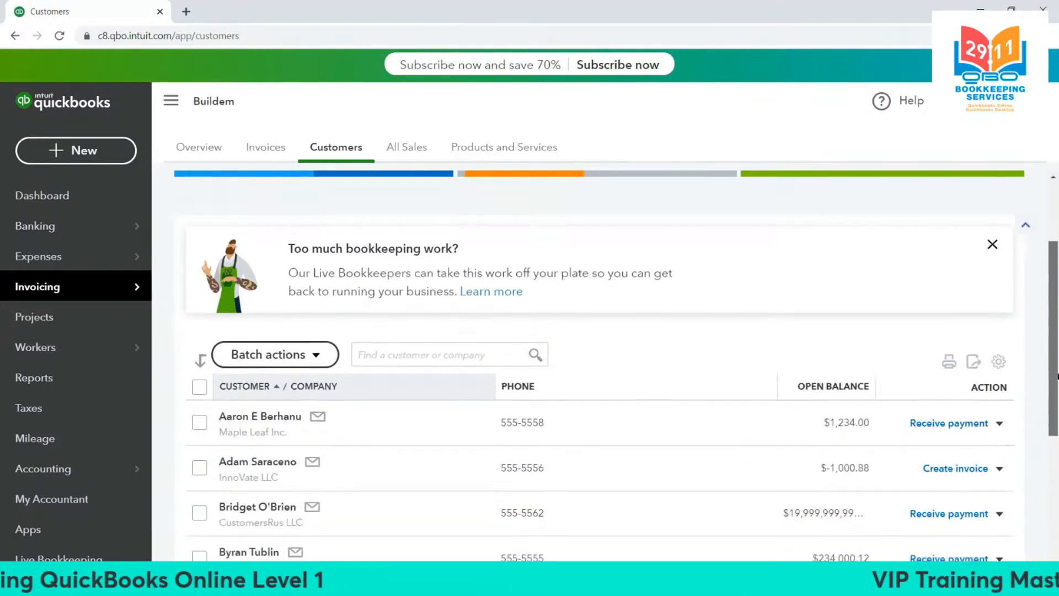
left_click_drag(1057, 376, 1038, 484)
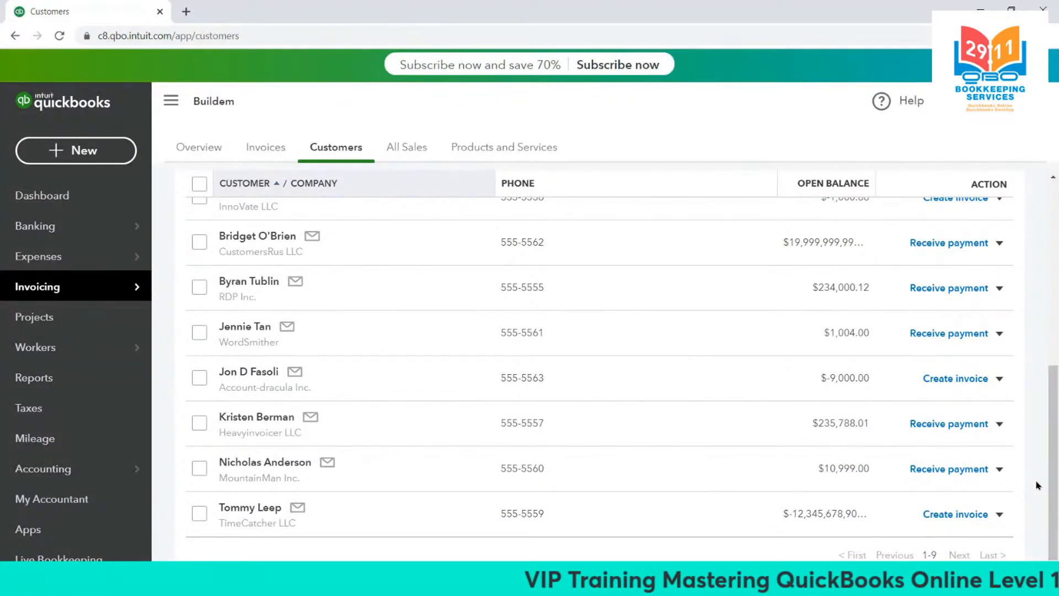
left_click(65, 200)
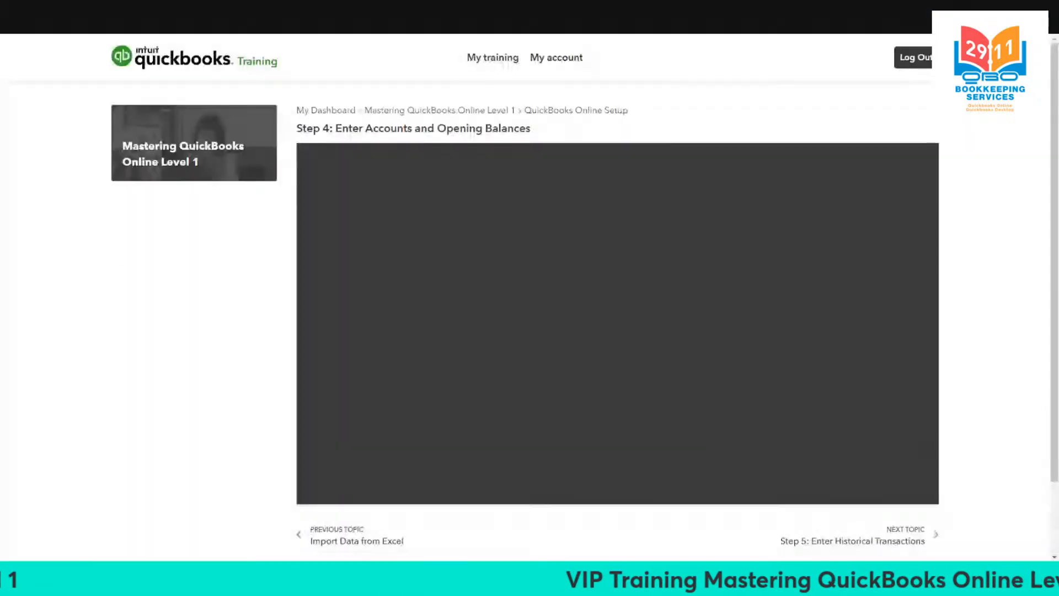
Start the Step 4: Enter Accounts and Opening Balances video in full screen
scroll(924, 463, "down", 1)
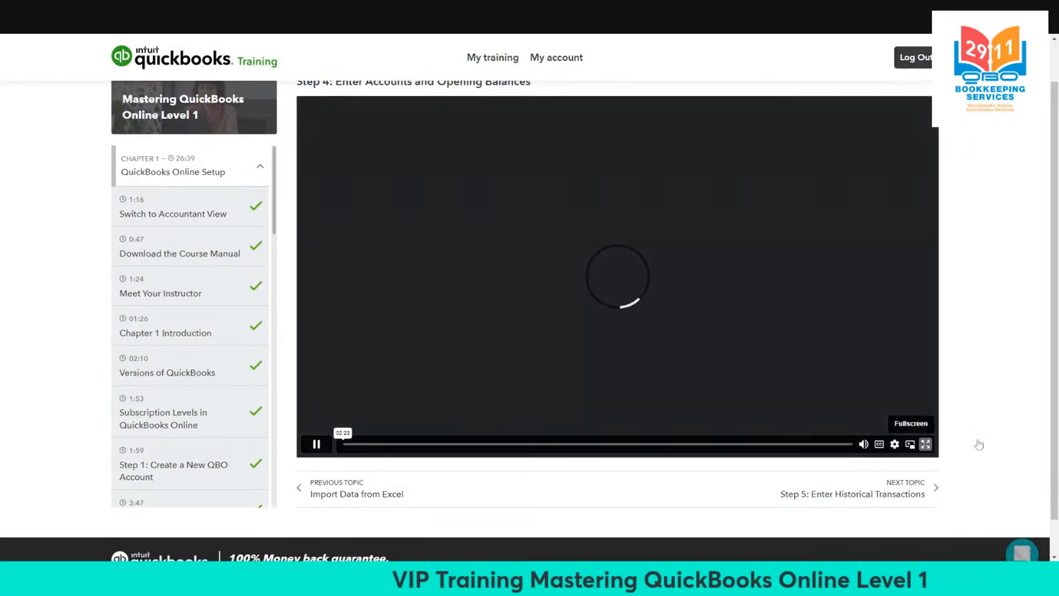
left_click(925, 444)
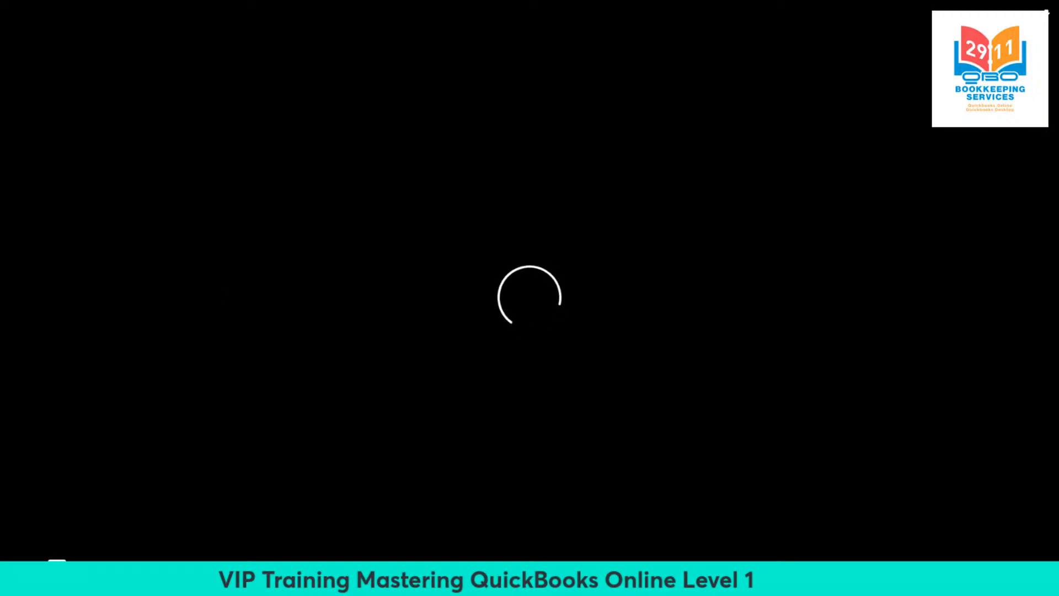
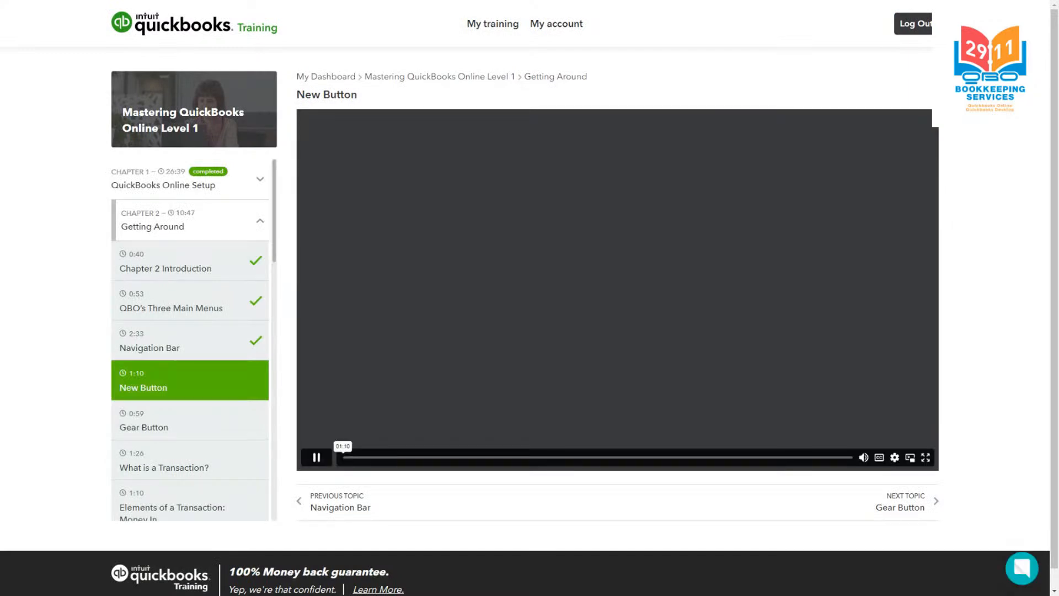
Scroll the course sidebar down to the New Button topic under Chapter 2 Getting Around
scroll(530, 297, "down", 1)
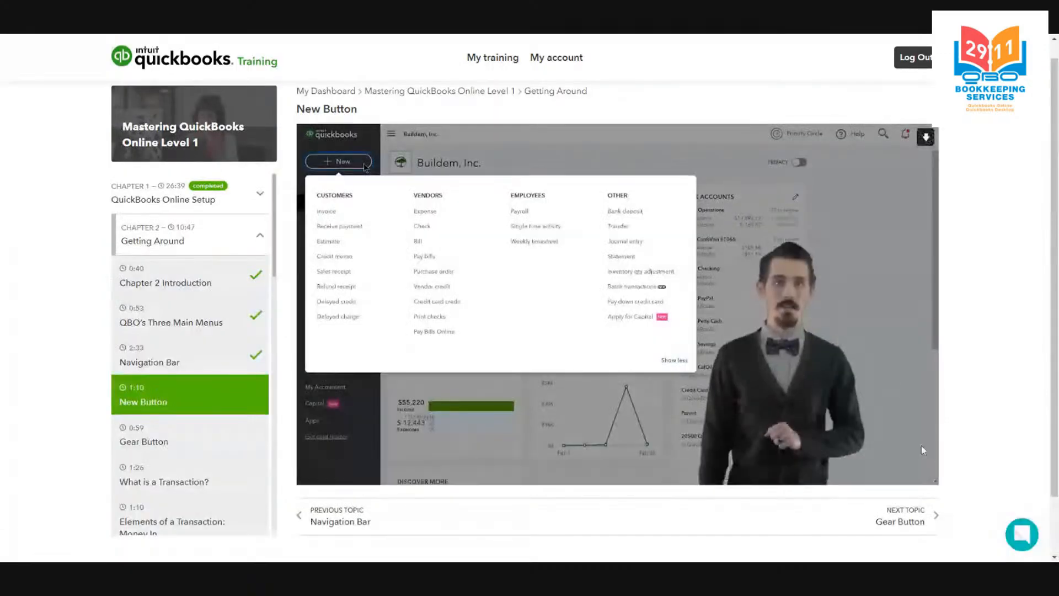
Watch the New Button lesson full screen, then play the Gear Button lesson full screen
left_click(925, 471)
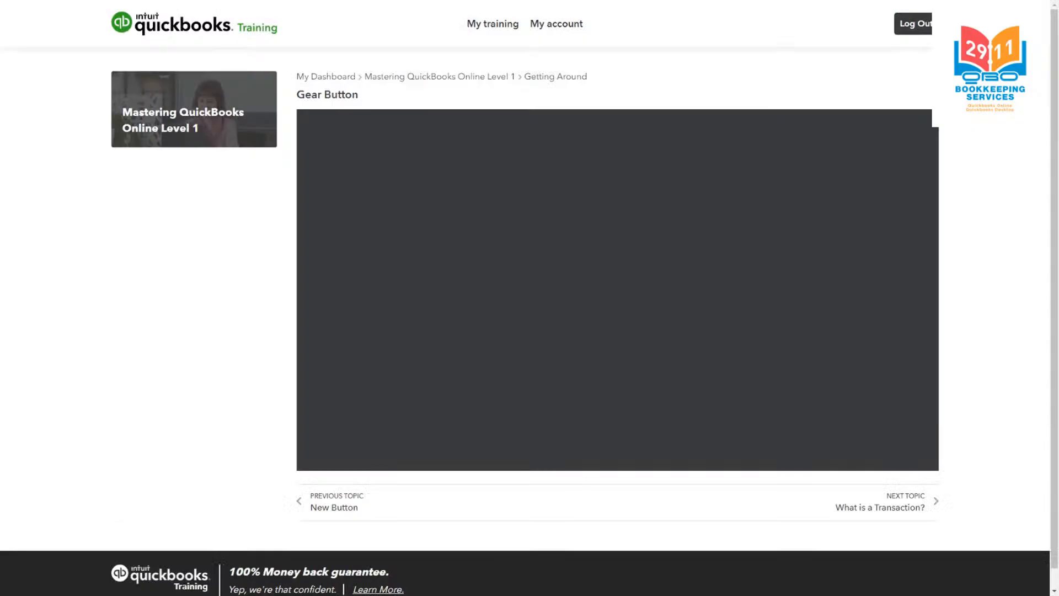
scroll(929, 492, "down", 1)
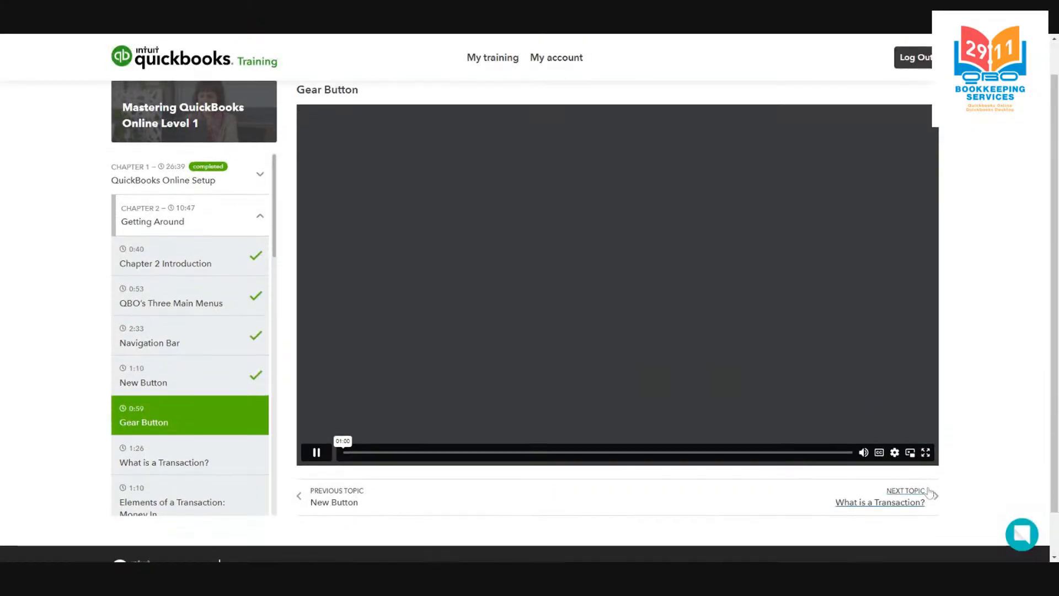
left_click(926, 445)
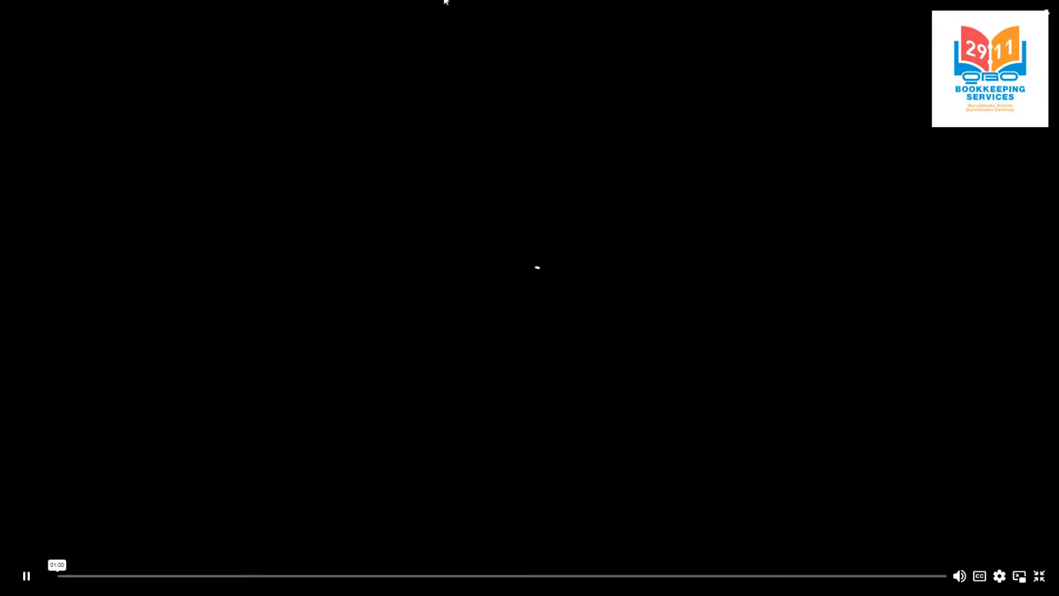
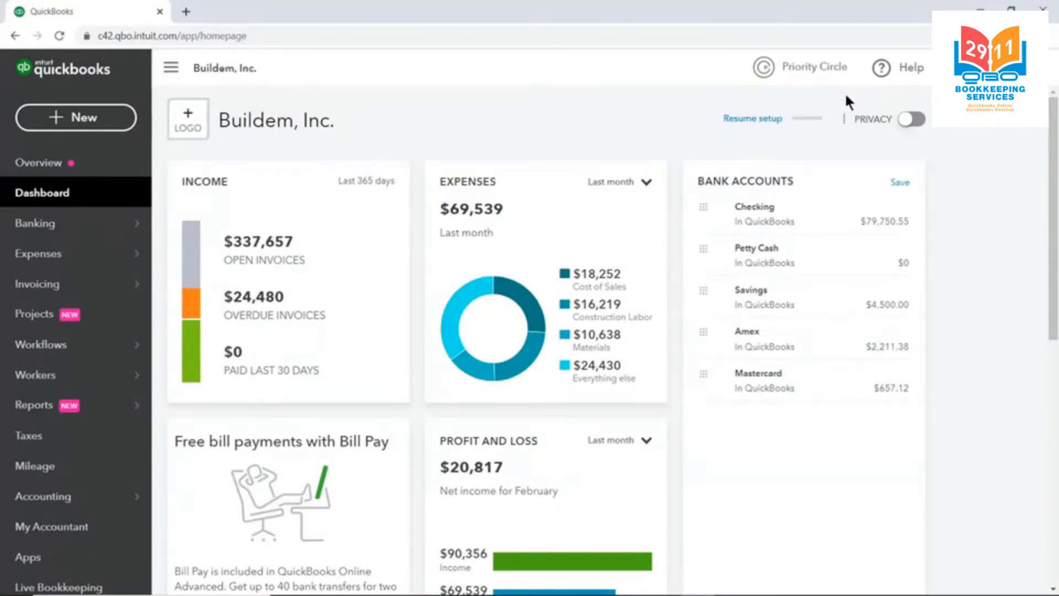
Start a new invoice from the + New menu, then close it to return to the dashboard
left_click(111, 123)
left_click(64, 217)
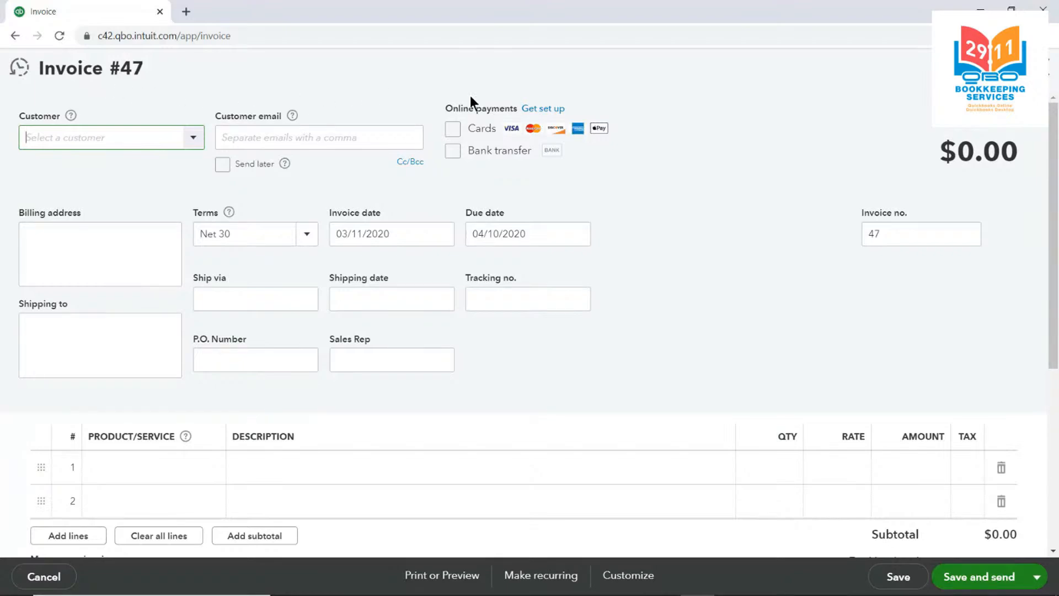
left_click(1041, 67)
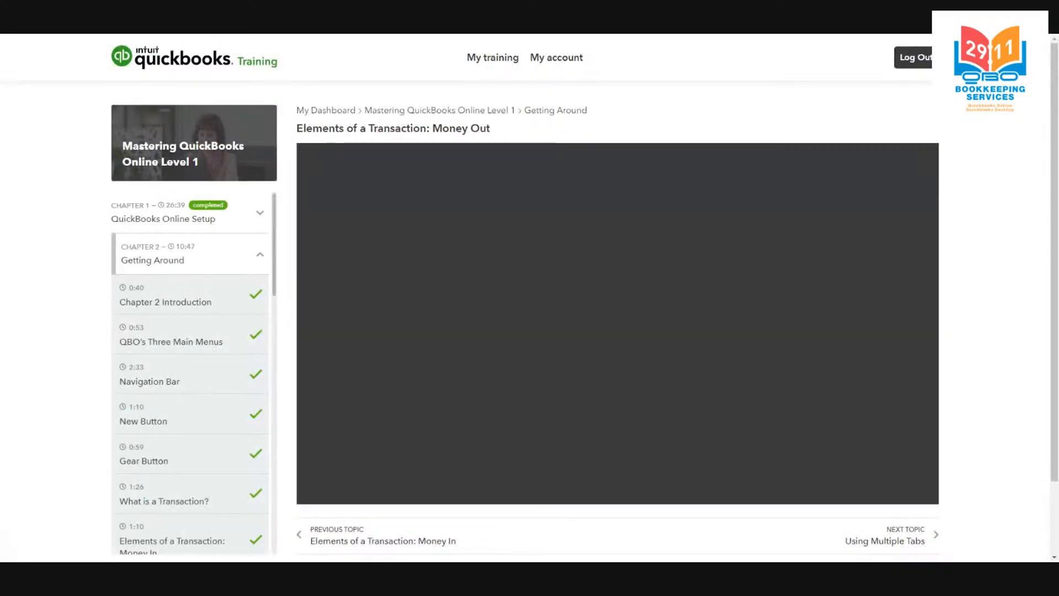
Play the Money Out lesson video full screen
scroll(584, 298, "down", 1)
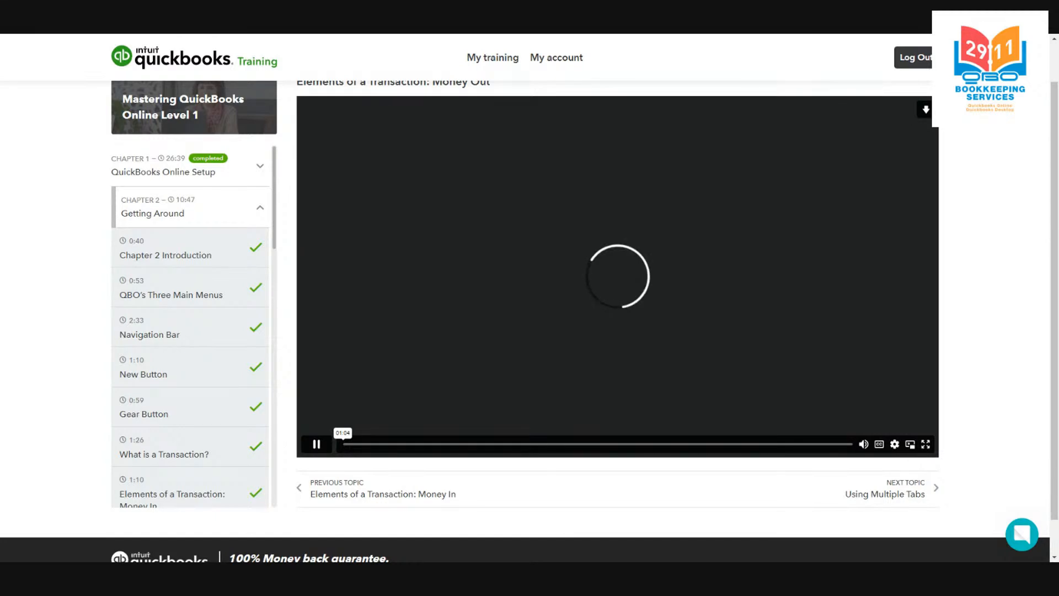
left_click(926, 444)
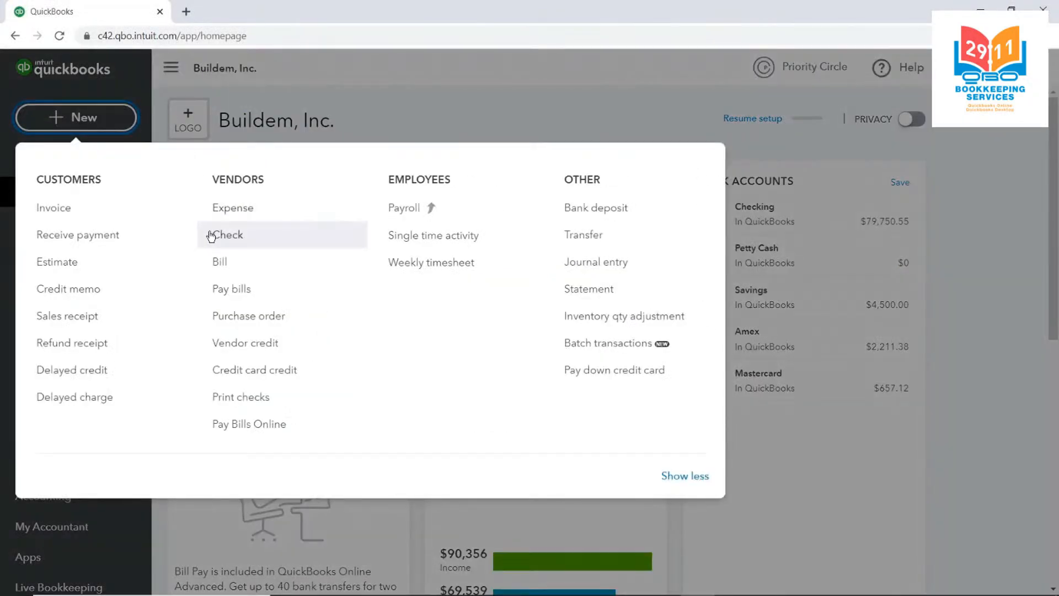
Start a new check from the + New menu, then close Check #1028 to return to the dashboard
left_click(246, 246)
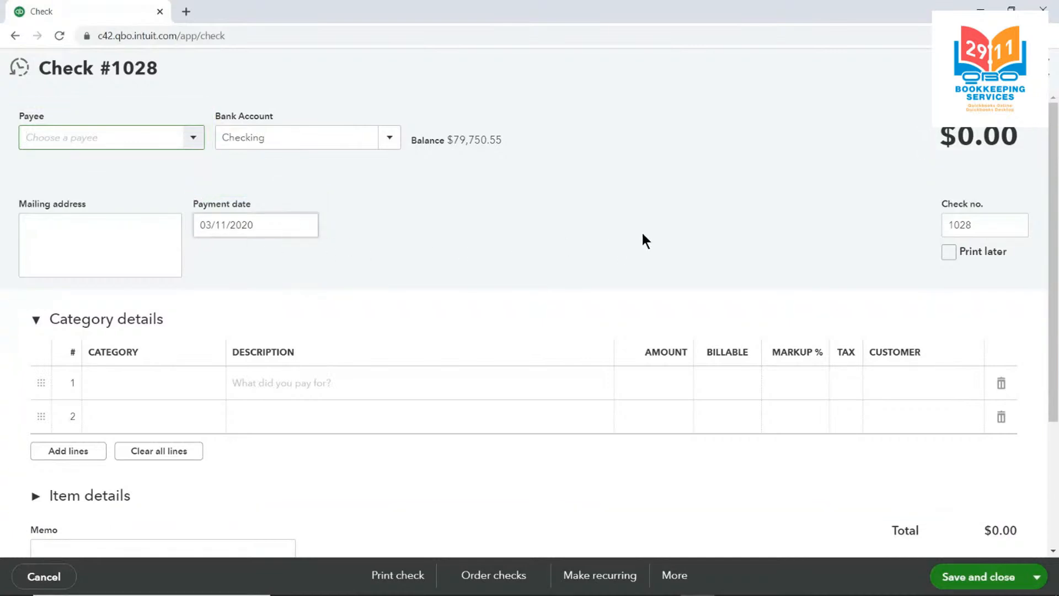
left_click(1041, 67)
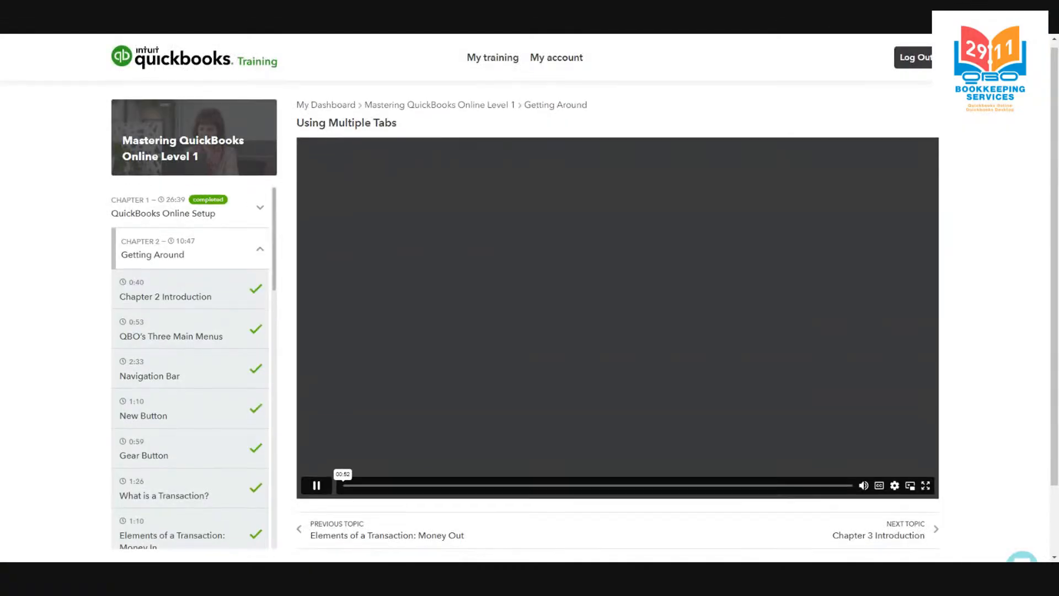
Play the Using Multiple Tabs video full screen and set its quality to 1080p
scroll(529, 304, "down", 1)
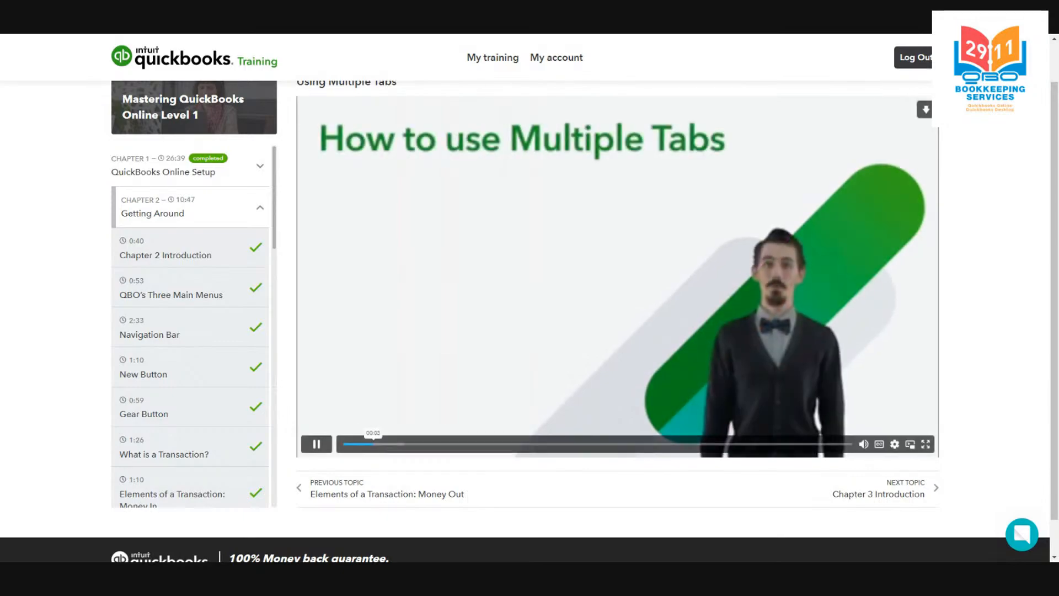
left_click(925, 444)
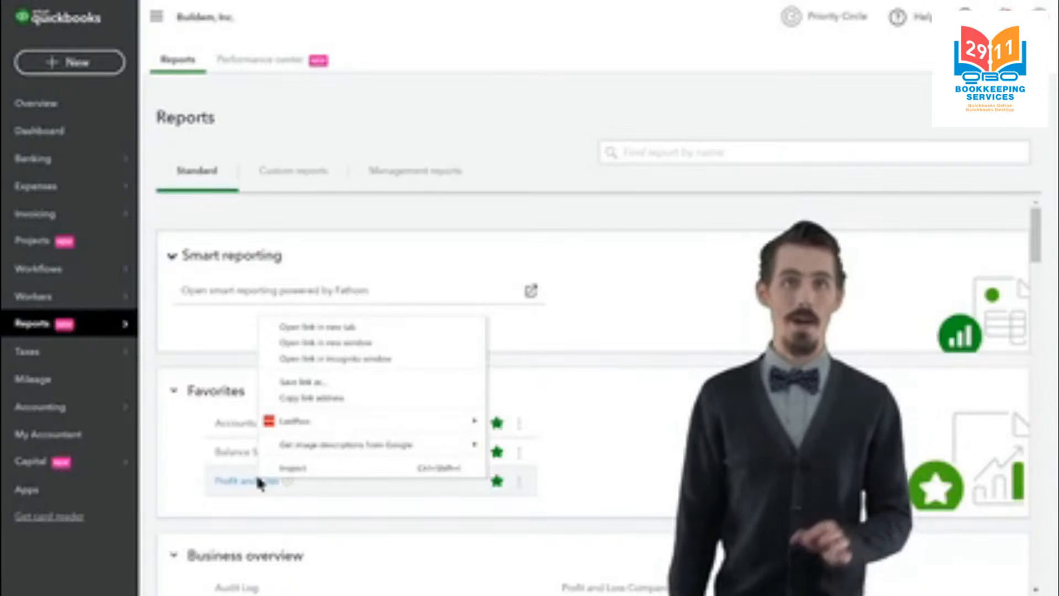
mouse_move(881, 491)
left_click(999, 575)
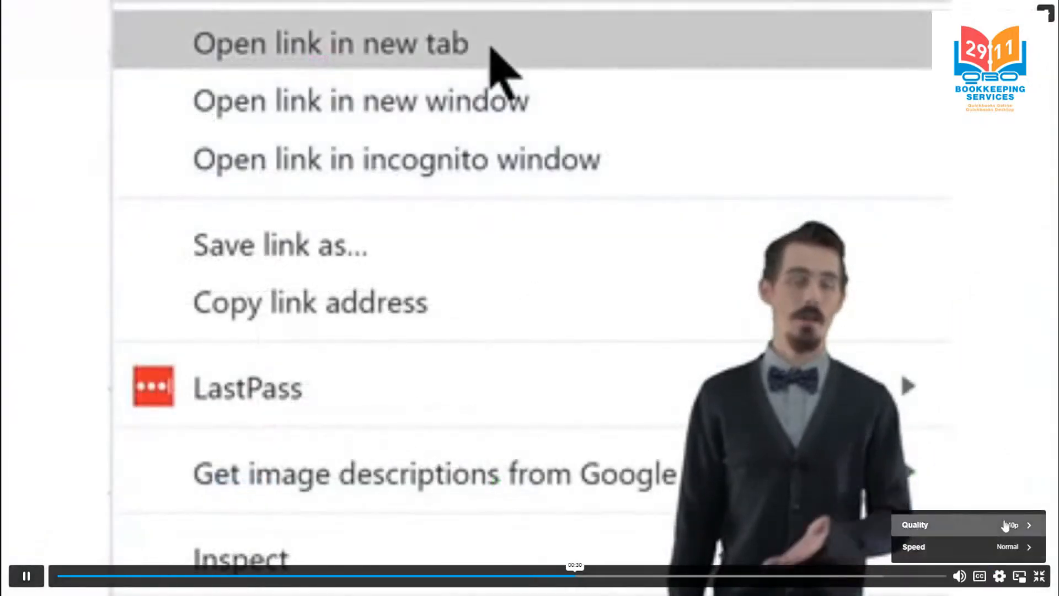
left_click(1005, 524)
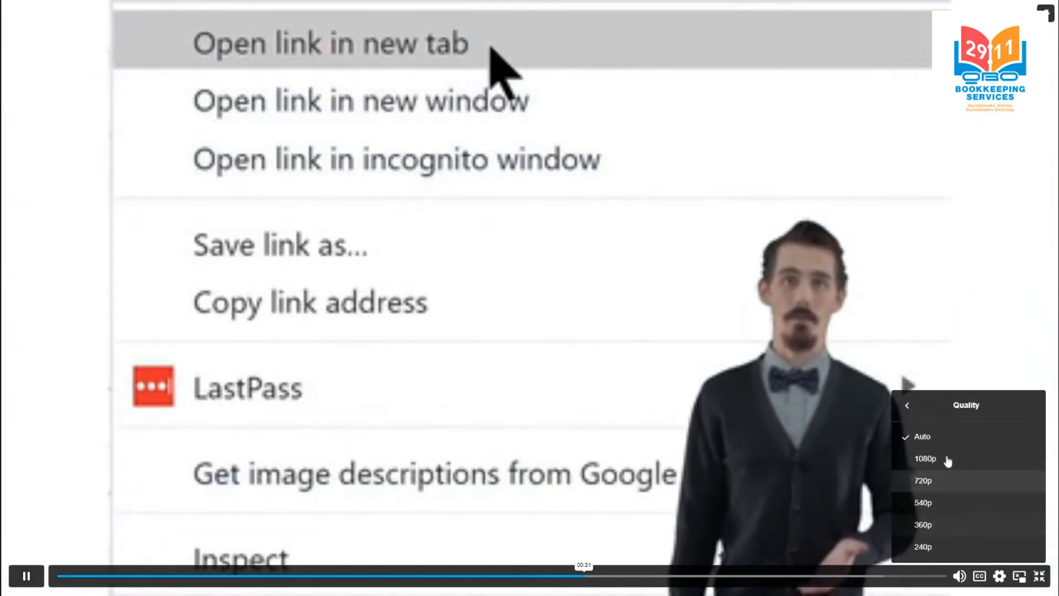